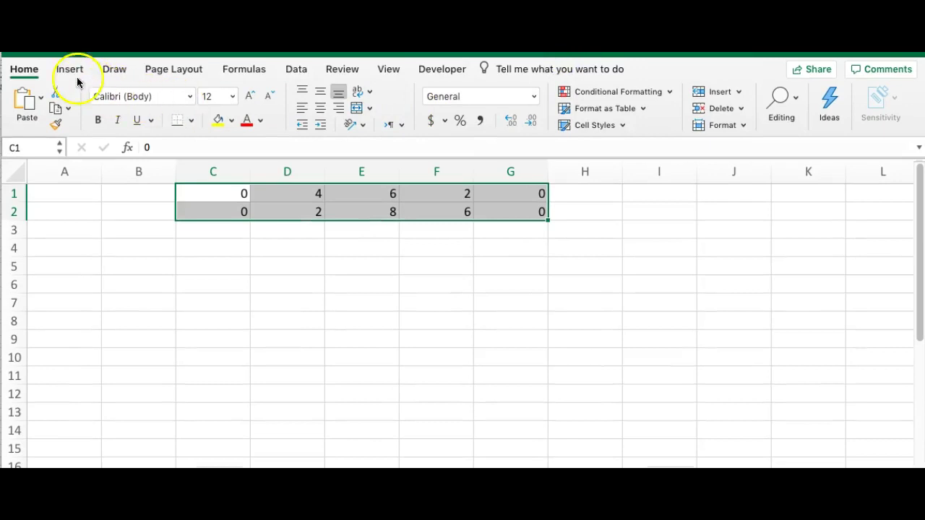
# - Insert a Scatter with Straight Lines chart of the C1:G2 vertex data
pyautogui.click(70, 72)
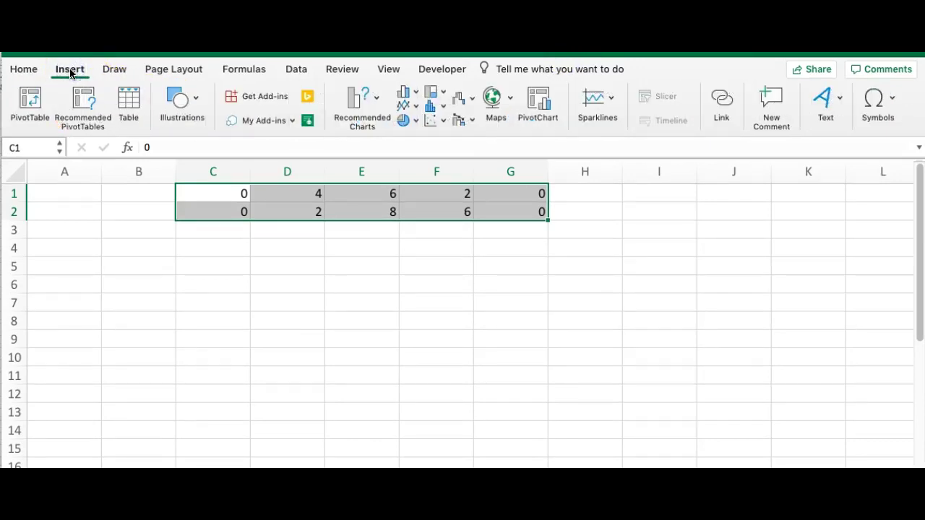
pyautogui.click(443, 123)
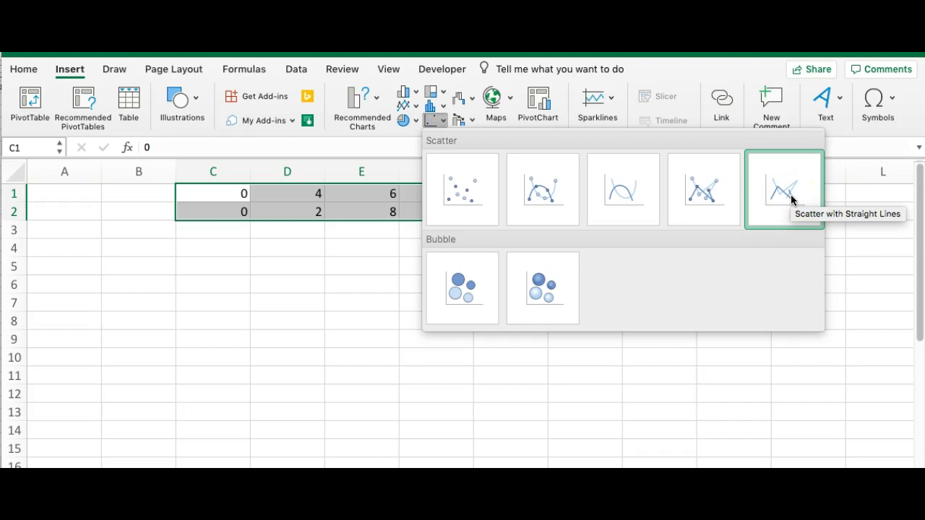
pyautogui.click(625, 199)
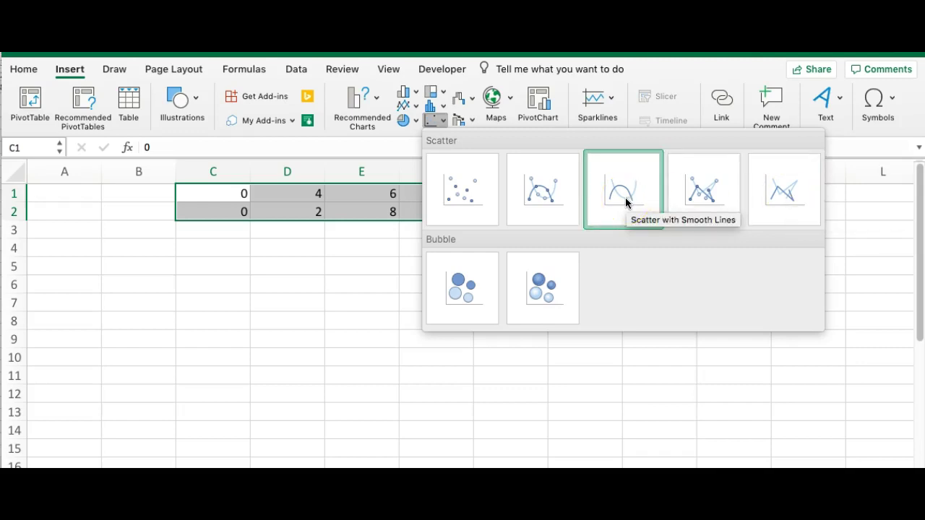
pyautogui.click(783, 192)
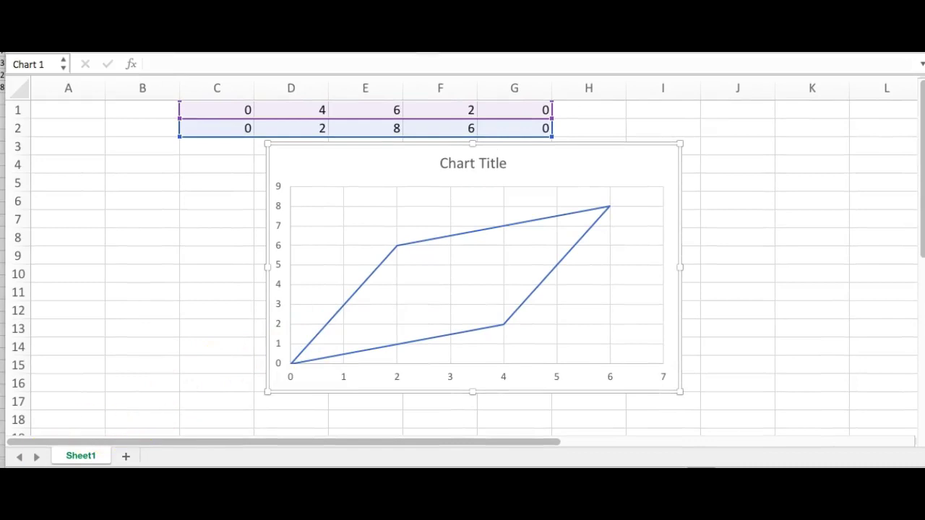
# - Type the identity matrix 1, 0 over 0, 1 into A3:B4
pyautogui.click(75, 147)
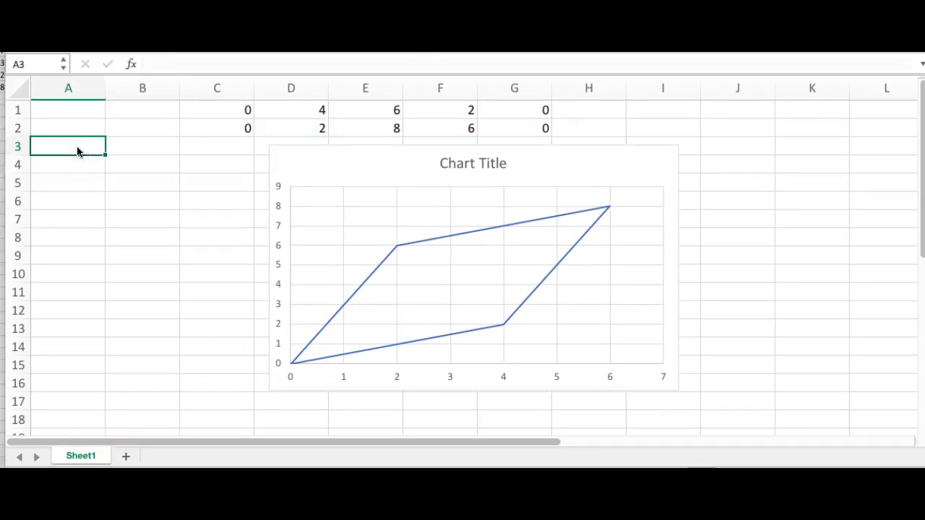
pyautogui.write('1')
pyautogui.press('Tab')
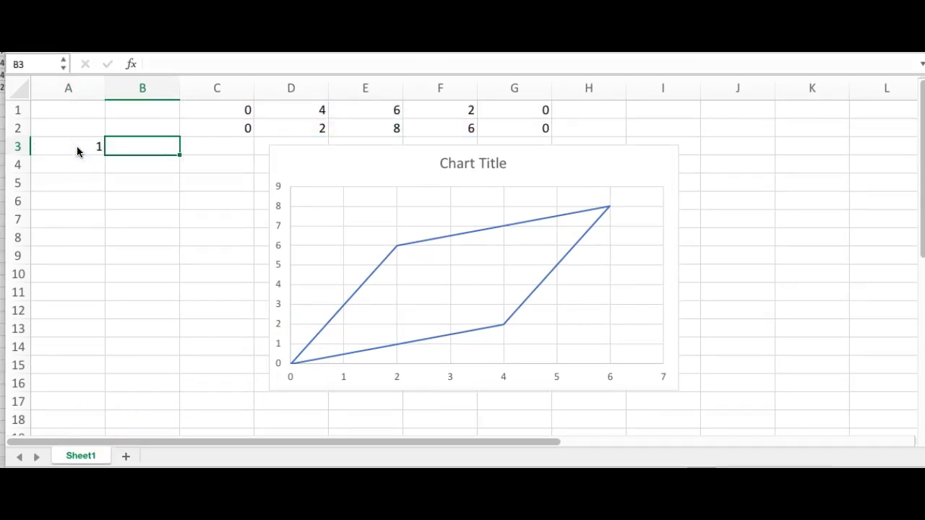
pyautogui.write('0')
pyautogui.click(83, 171)
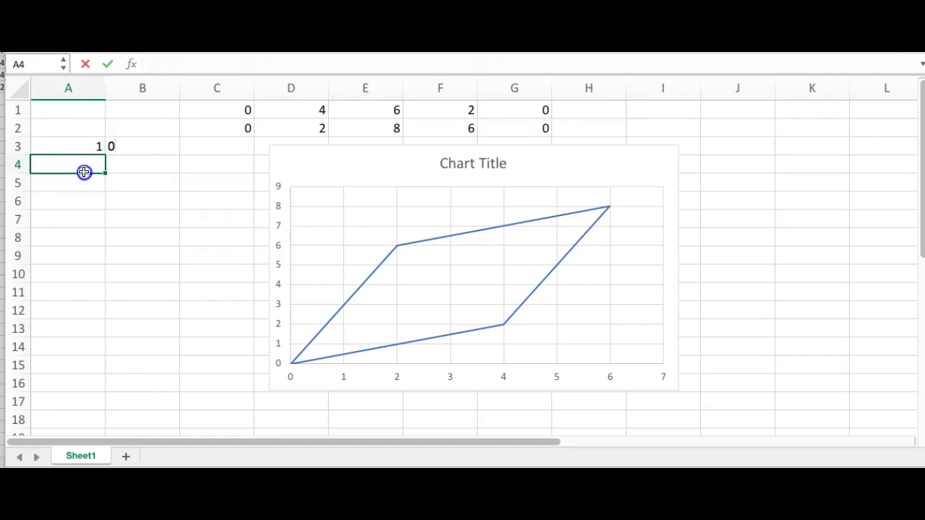
pyautogui.press('Tab')
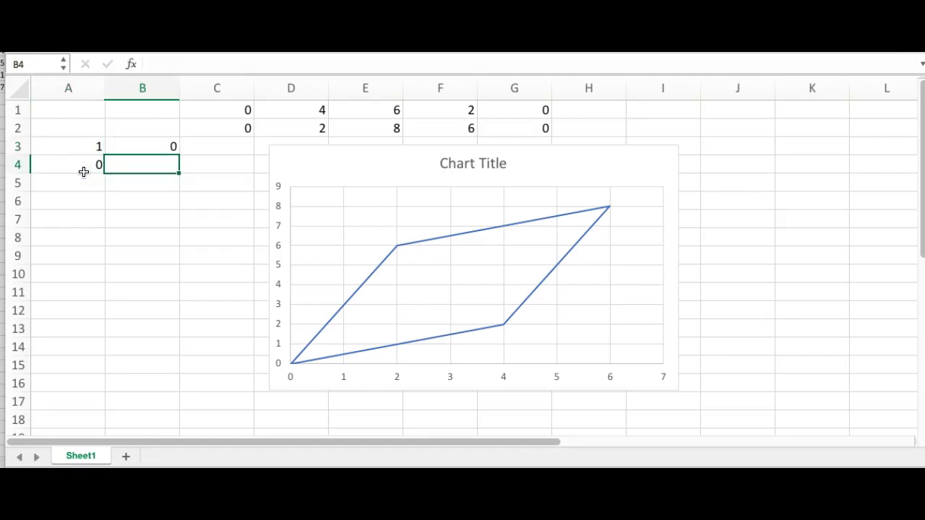
pyautogui.write('1')
pyautogui.click(118, 186)
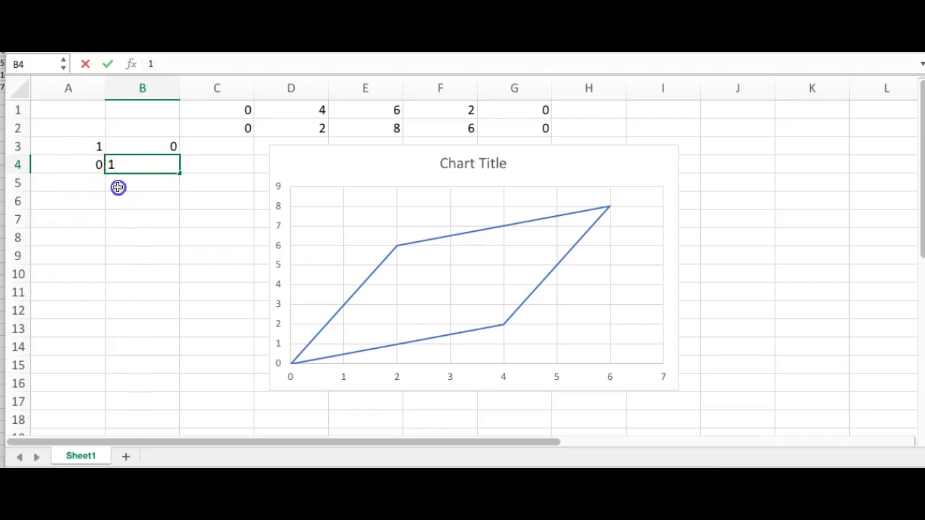
pyautogui.click(84, 159)
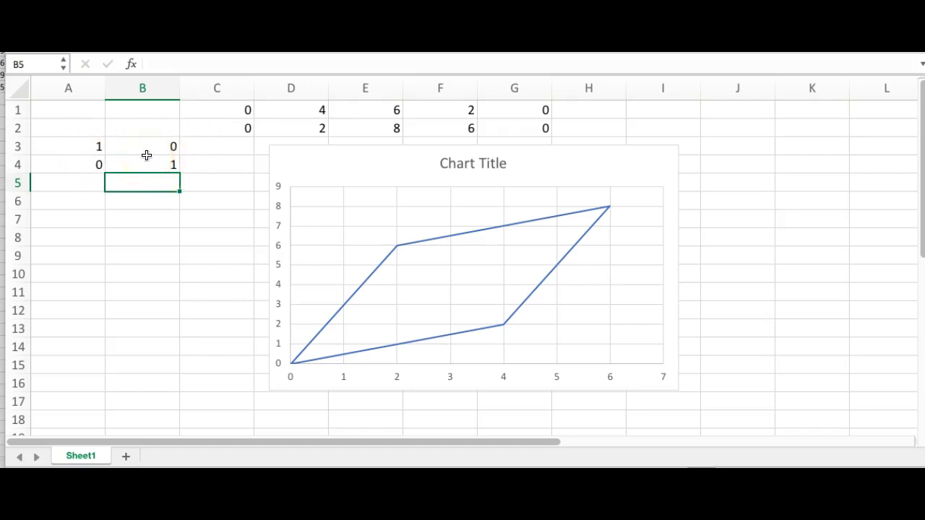
# - Select cell H1 for the product formula
pyautogui.click(597, 114)
pyautogui.click(591, 127)
pyautogui.click(587, 111)
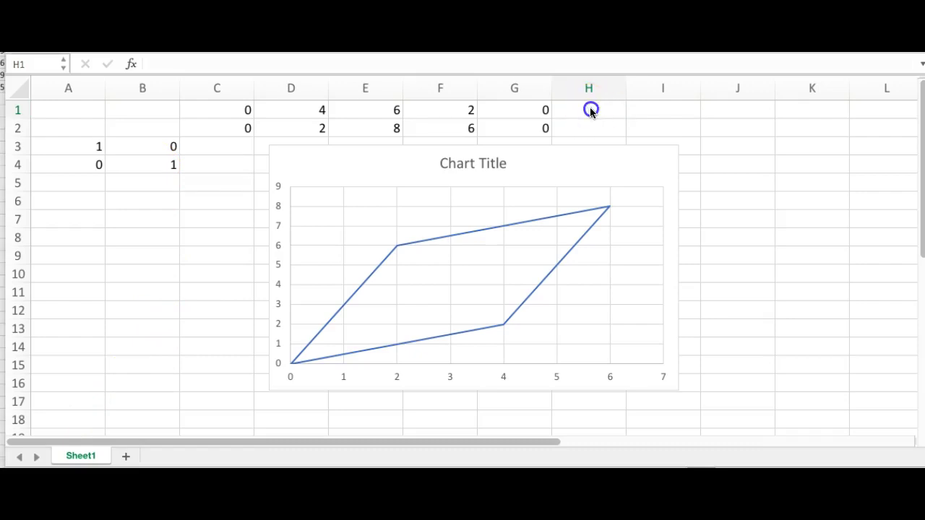
# - Enter =MMULT(A3:B4,C1:G2) in H1 so the product spills into H1:L2
pyautogui.click(229, 64)
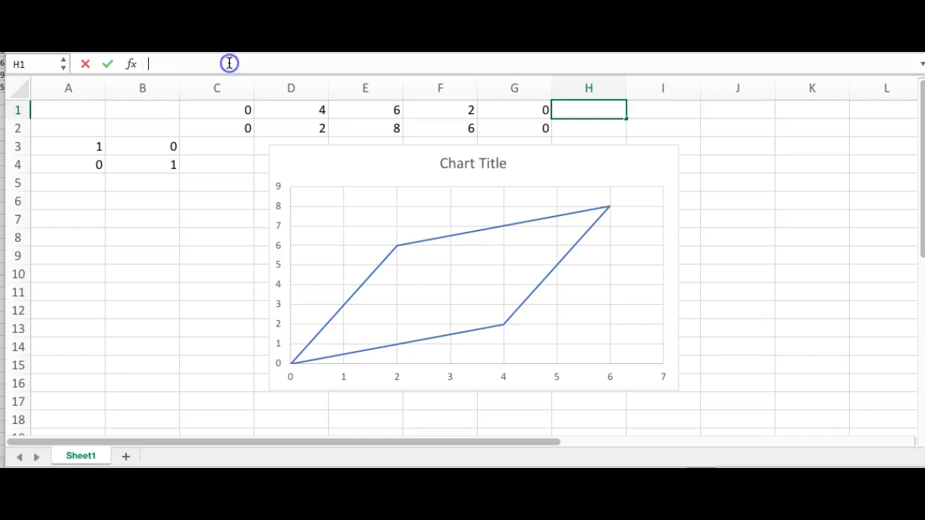
pyautogui.write('=')
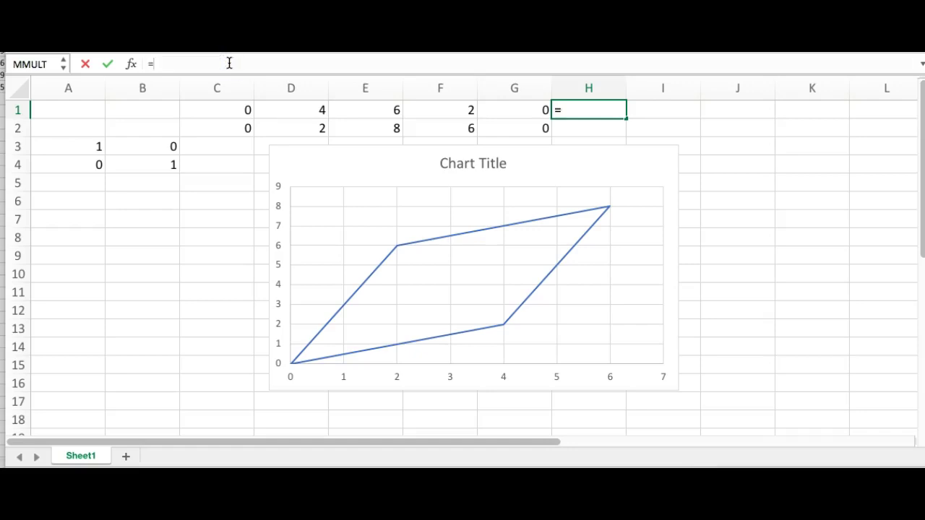
pyautogui.write('mmult')
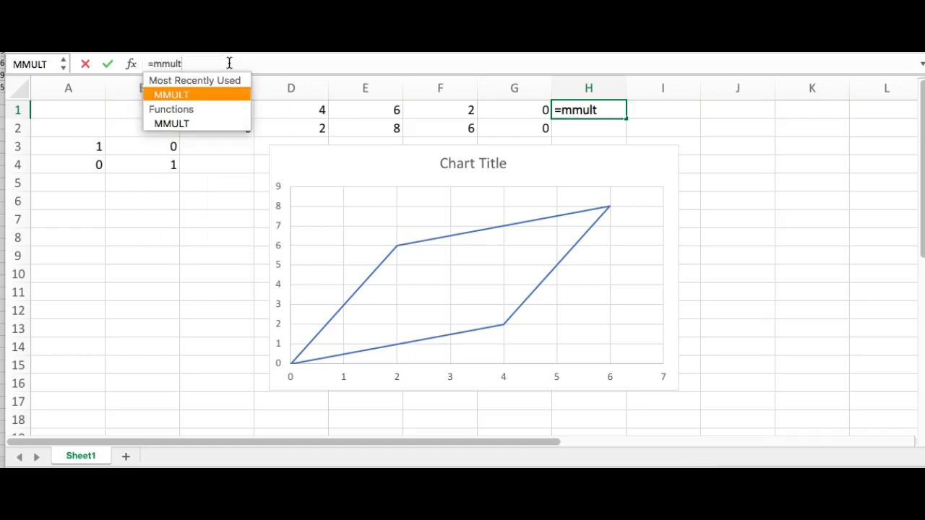
pyautogui.write('(')
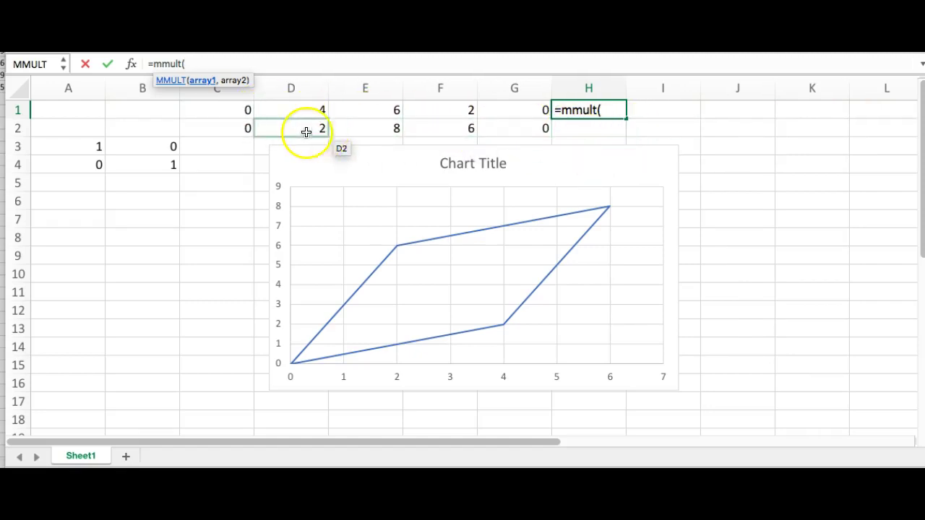
pyautogui.click(78, 148)
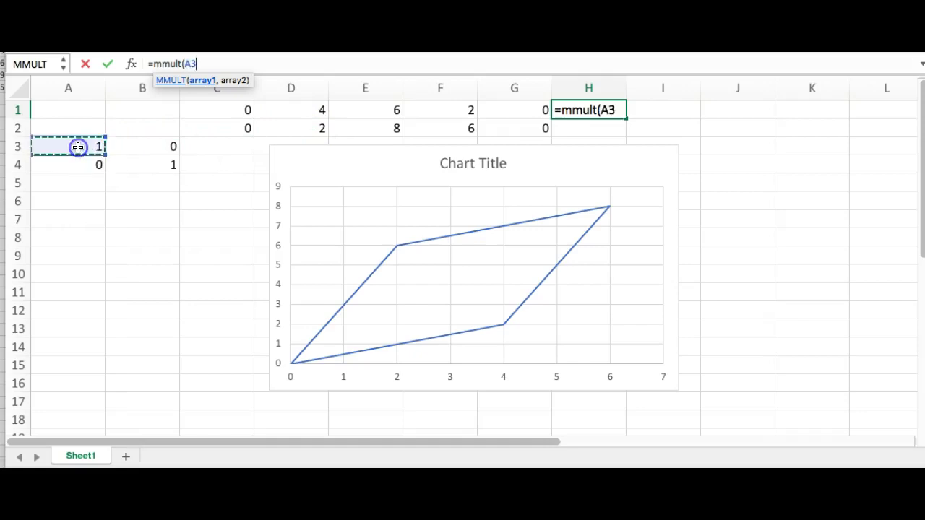
pyautogui.write(':')
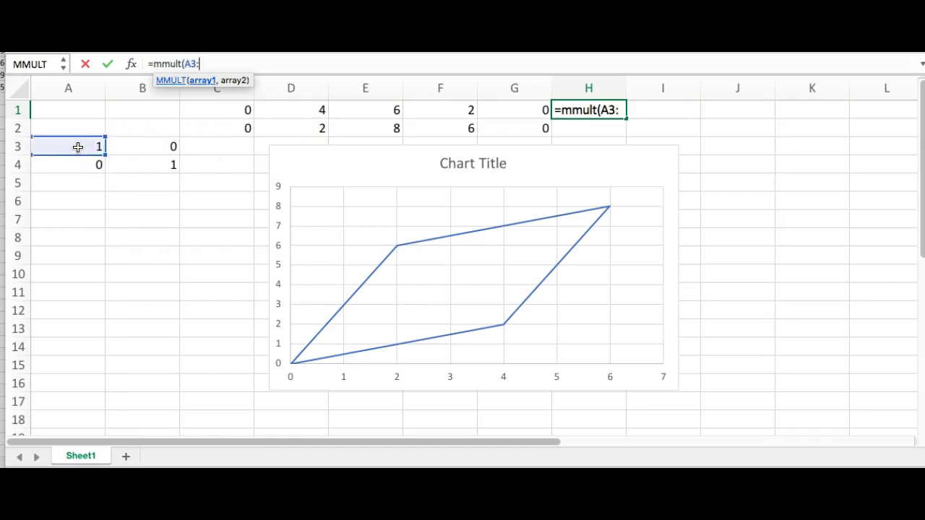
pyautogui.click(131, 165)
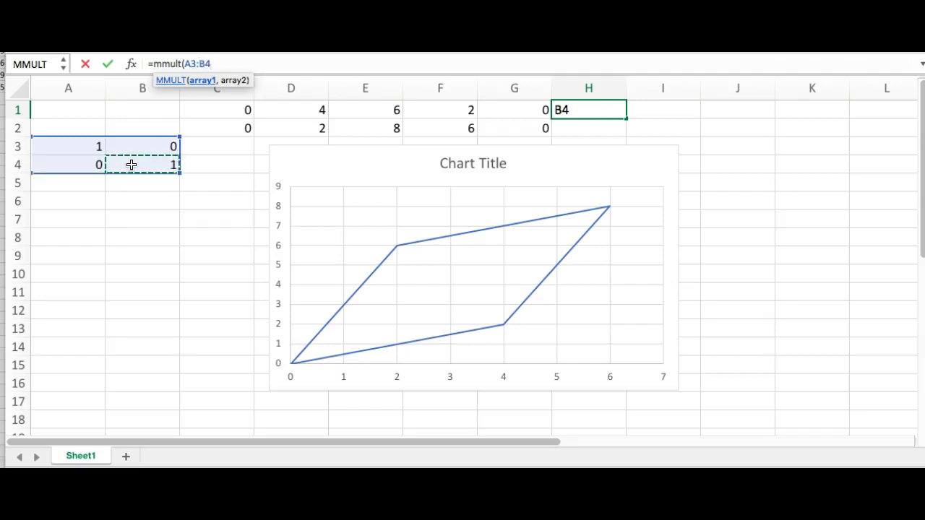
pyautogui.write(',')
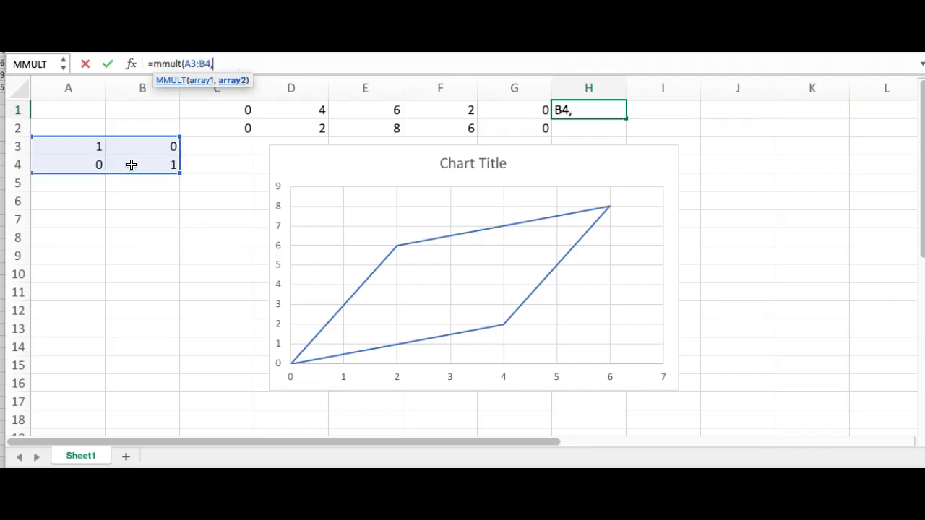
pyautogui.click(218, 107)
pyautogui.write(':')
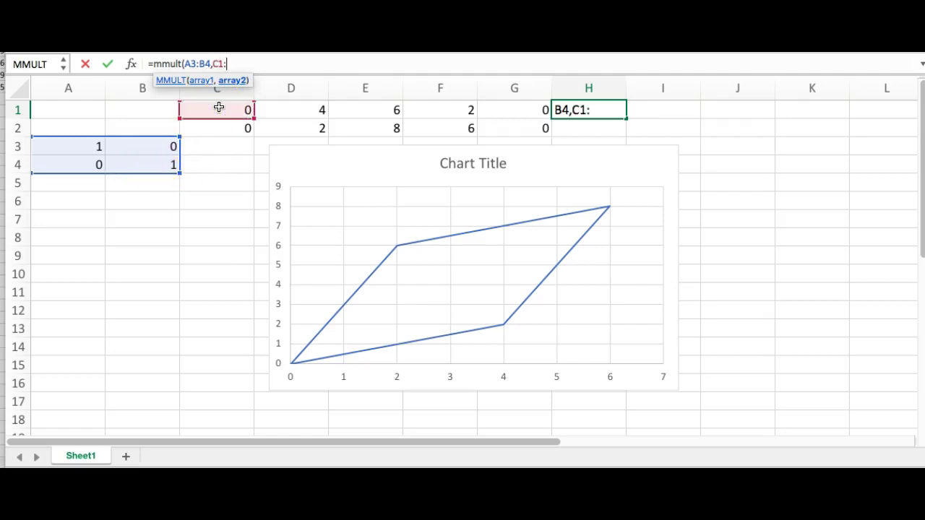
pyautogui.click(498, 128)
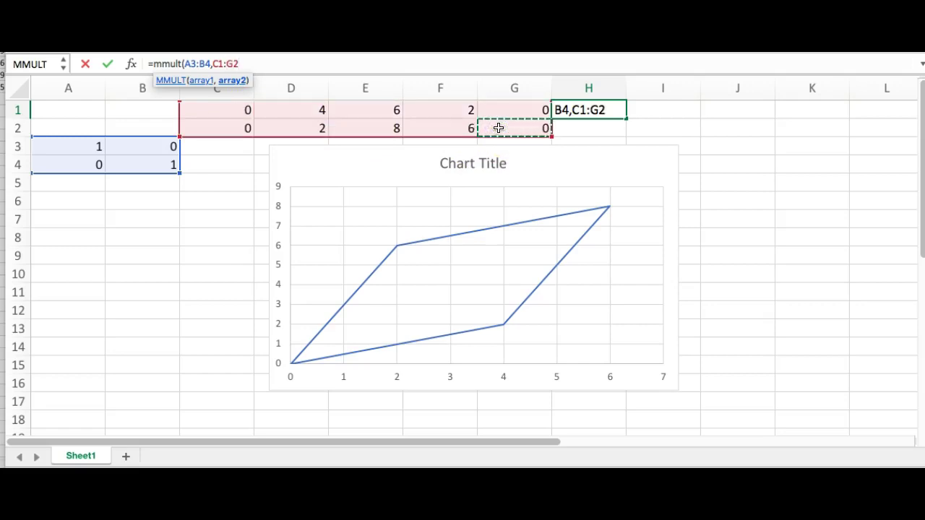
pyautogui.write(')')
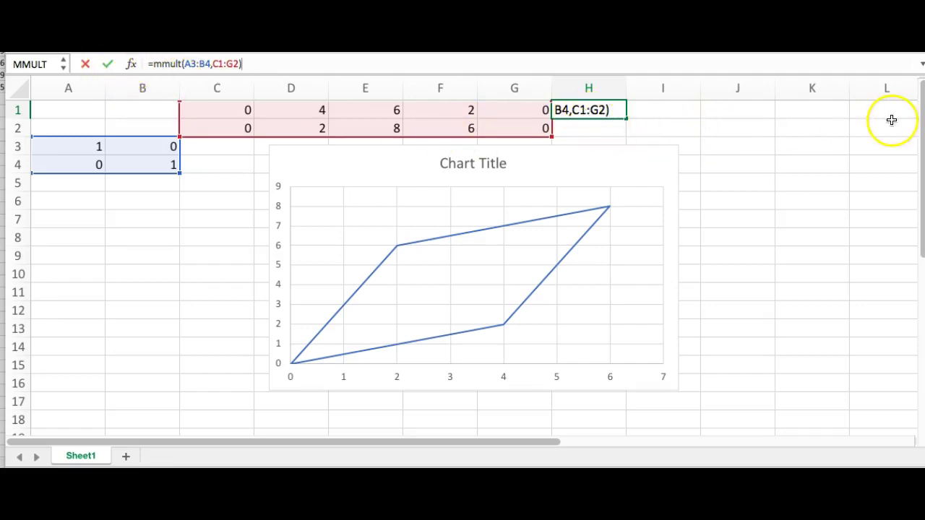
pyautogui.click(109, 65)
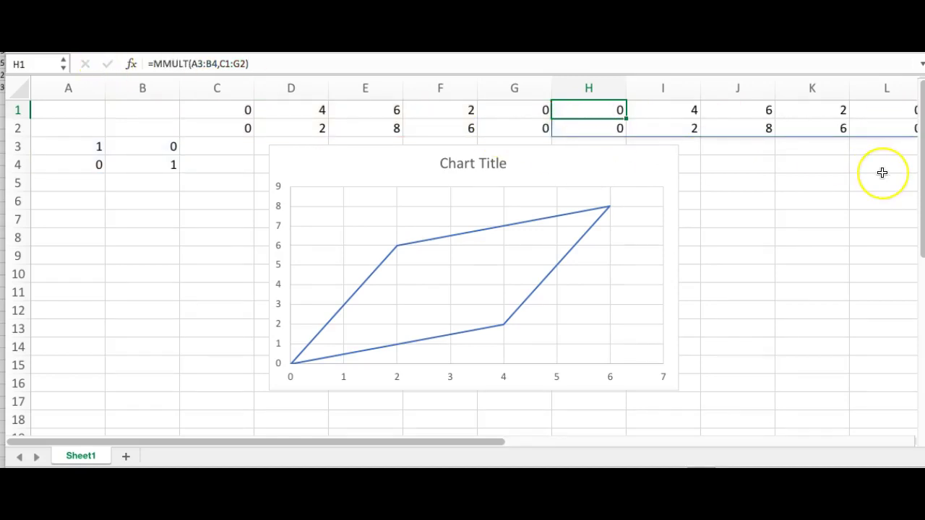
pyautogui.hscroll(2, 882, 173)
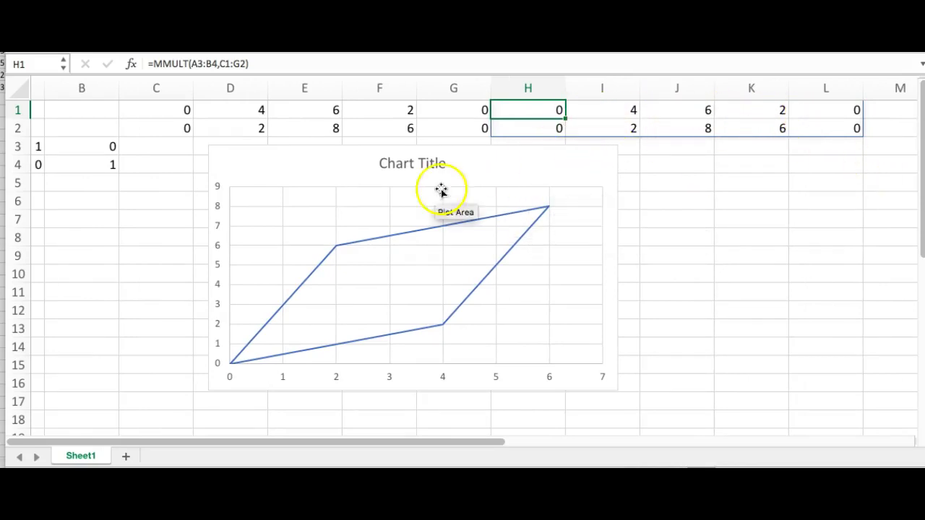
# - Extend the chart's data range through column L, then select A1:B1 for the angle
pyautogui.click(484, 170)
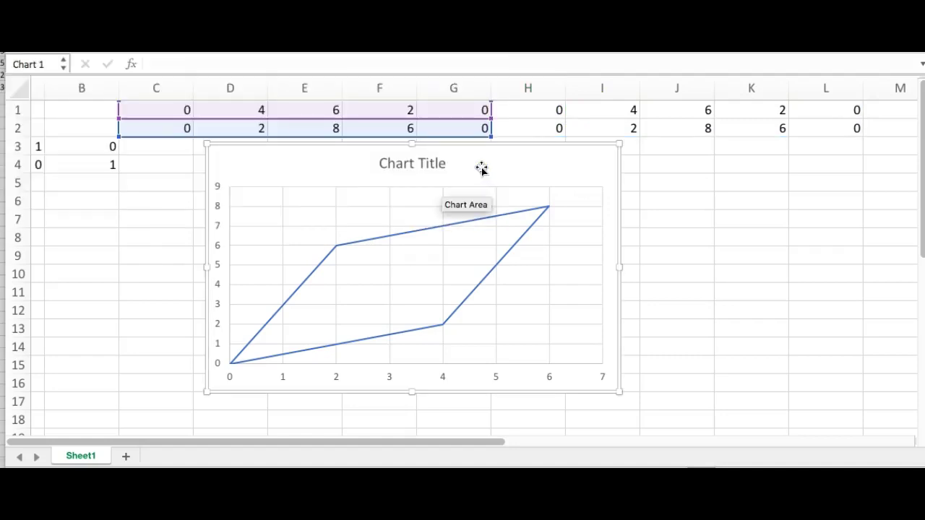
pyautogui.click(477, 166)
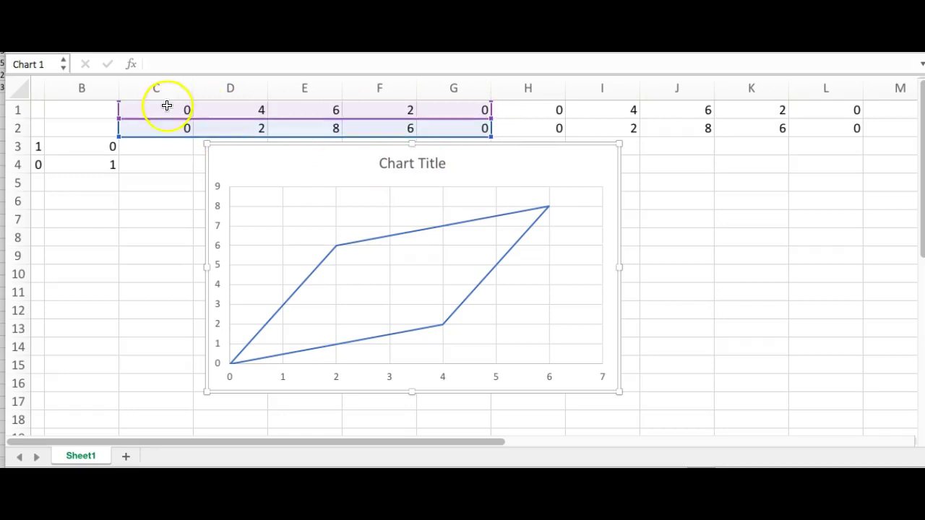
pyautogui.click(490, 116)
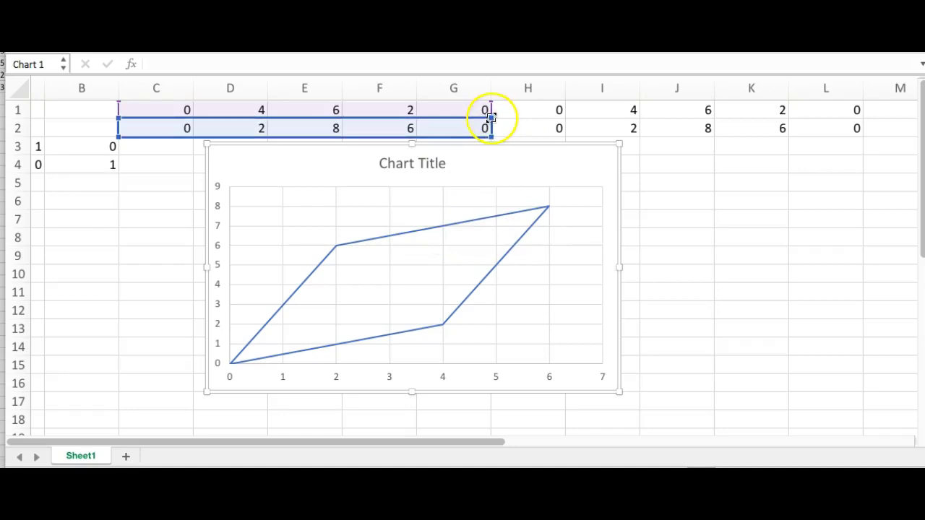
pyautogui.moveTo(491, 116); pyautogui.dragTo(840, 117)
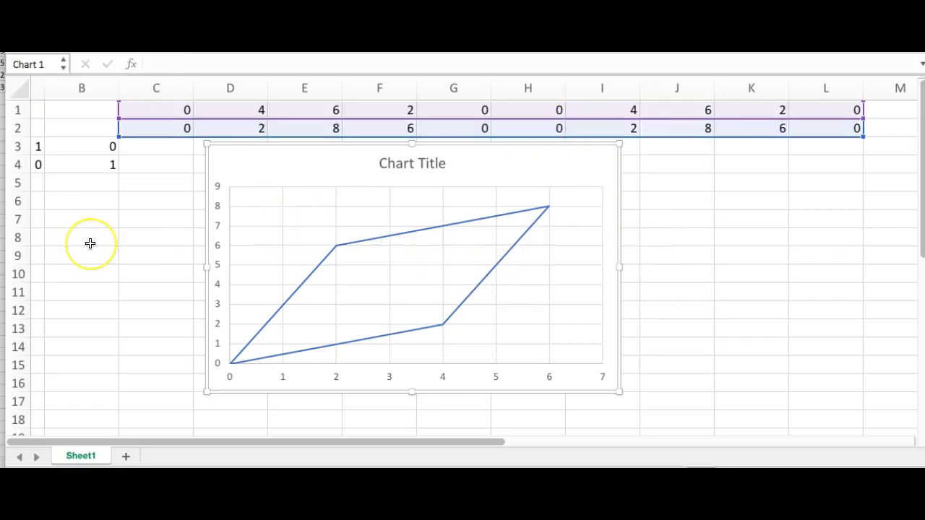
pyautogui.hscroll(-2, 89, 242)
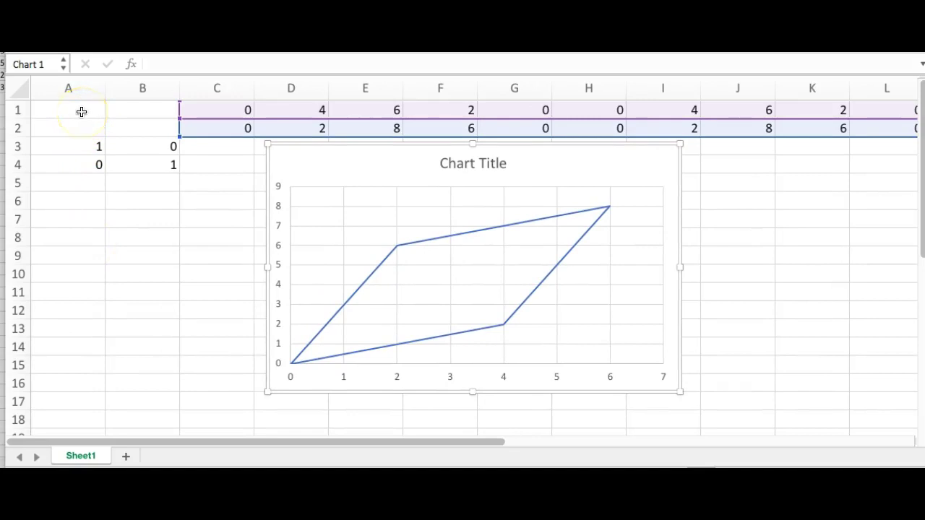
pyautogui.moveTo(142, 110); pyautogui.dragTo(81, 111)
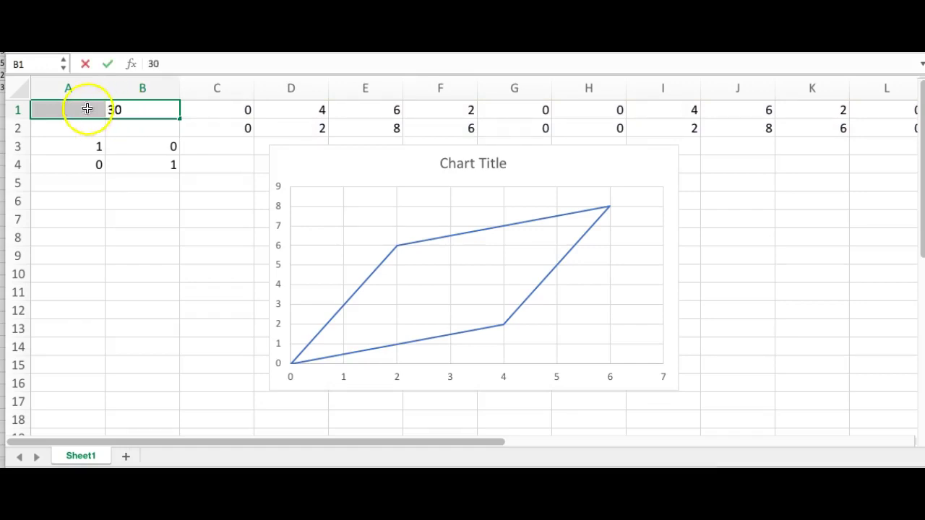
# - Enter the angle 30 in A1 and clear the duplicate from B1
pyautogui.click(84, 109)
pyautogui.write('3')
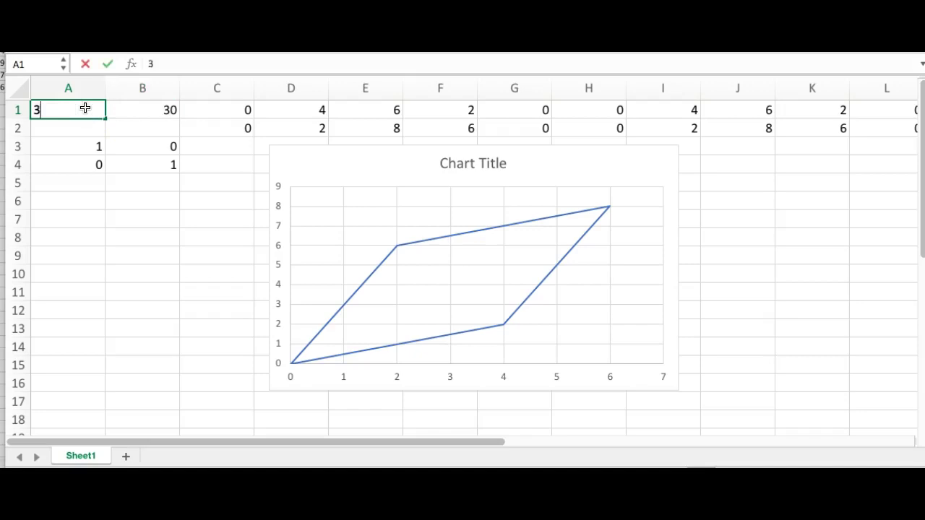
pyautogui.write('0')
pyautogui.press('Return')
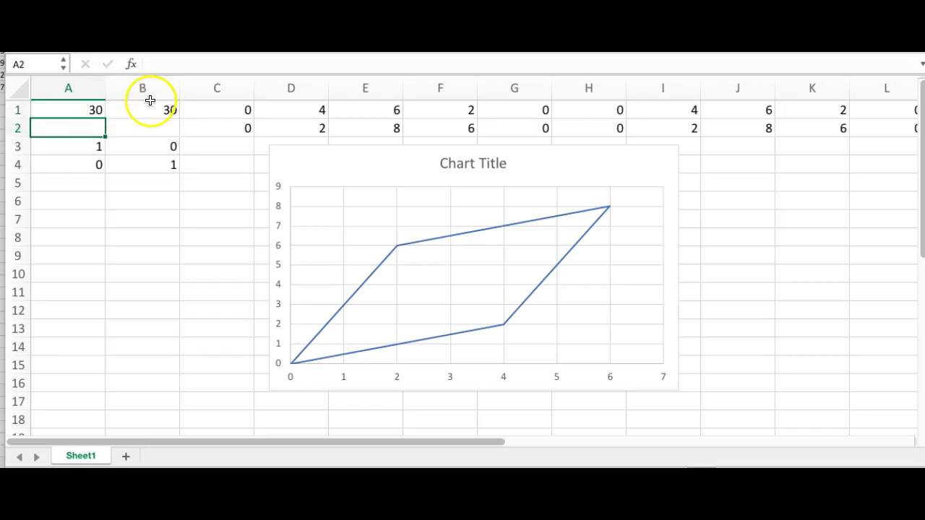
pyautogui.click(145, 112)
pyautogui.press('Delete')
pyautogui.press('Return')
# - Convert the angle to radians in A2 with =a1*pi()/180, giving 0.52359878
pyautogui.click(87, 123)
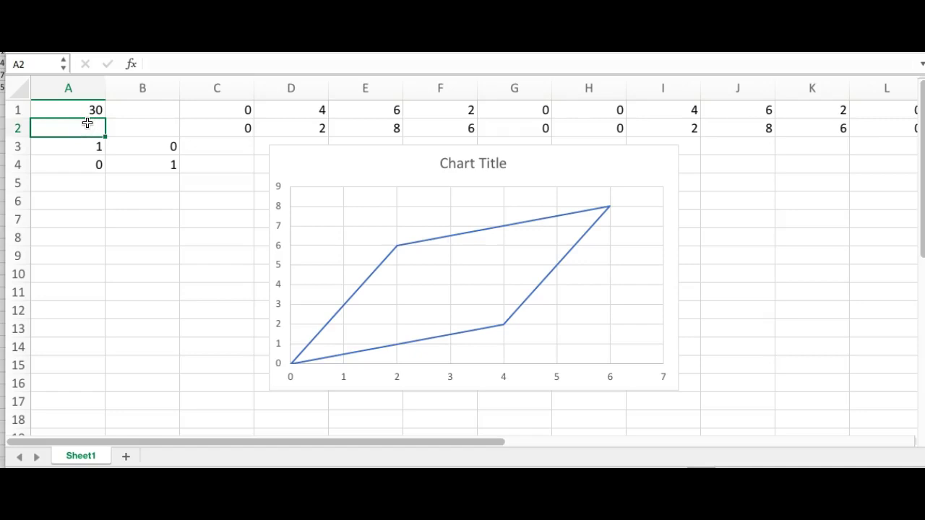
pyautogui.write('=')
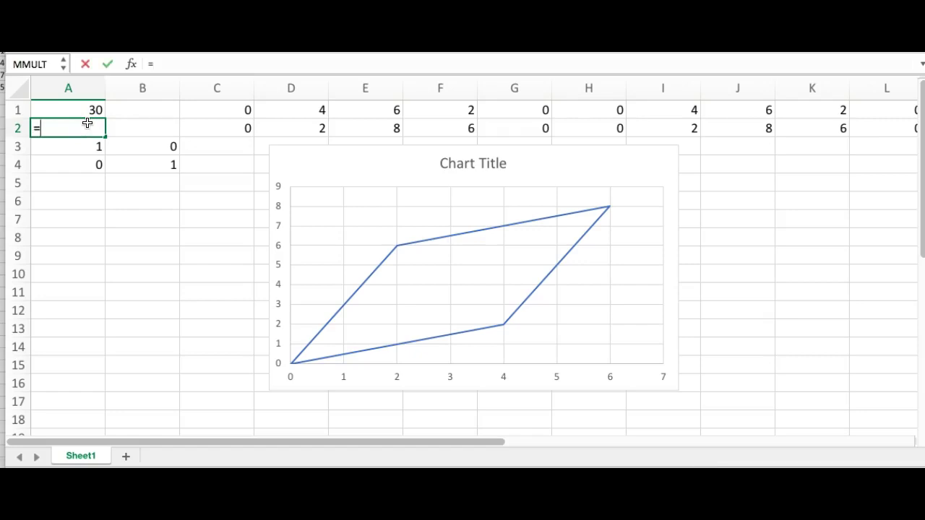
pyautogui.write('a1')
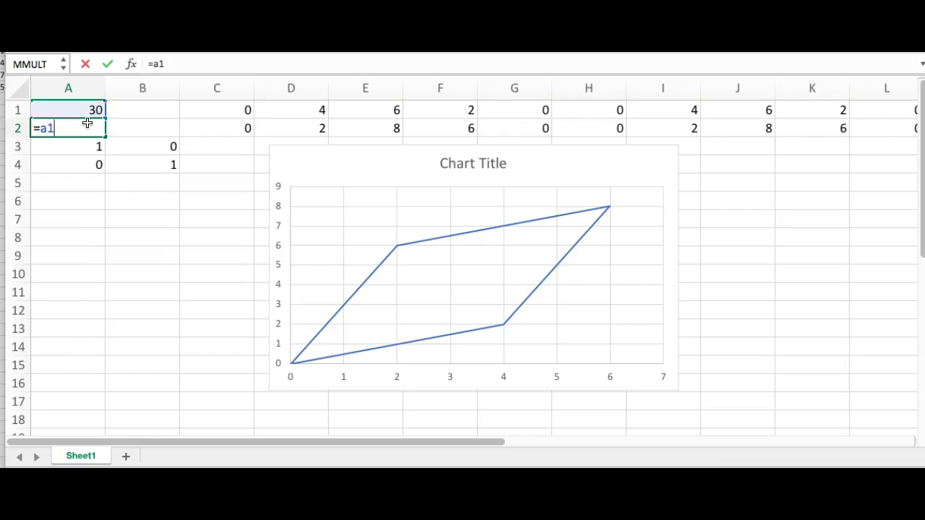
pyautogui.write('*pi()/180')
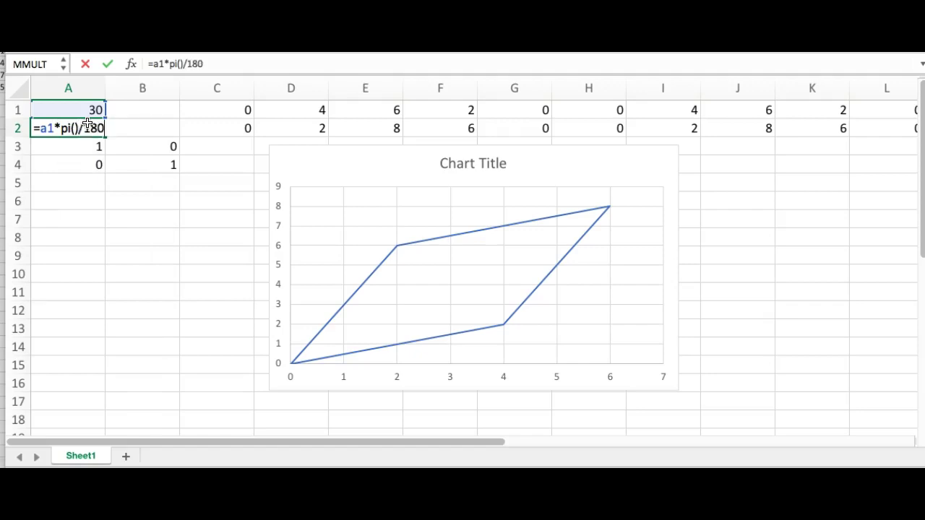
pyautogui.press('Return')
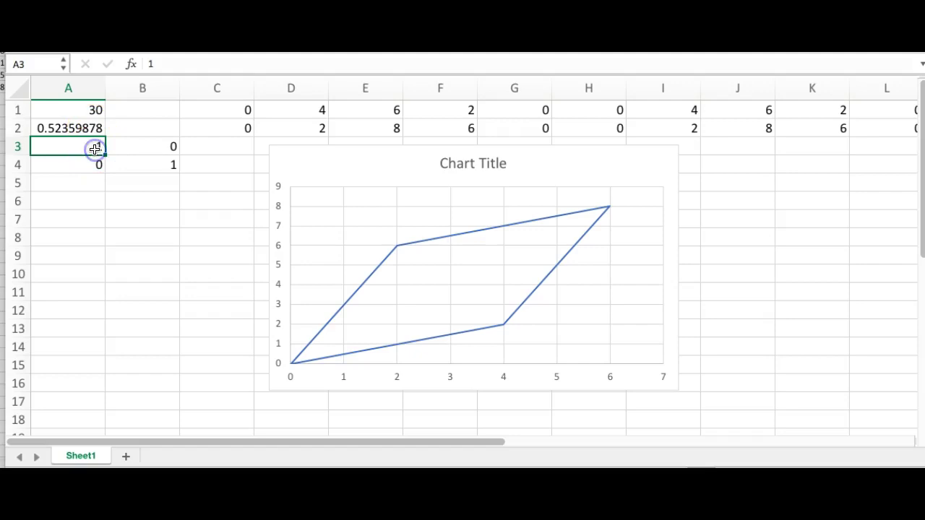
pyautogui.write('=cos(')
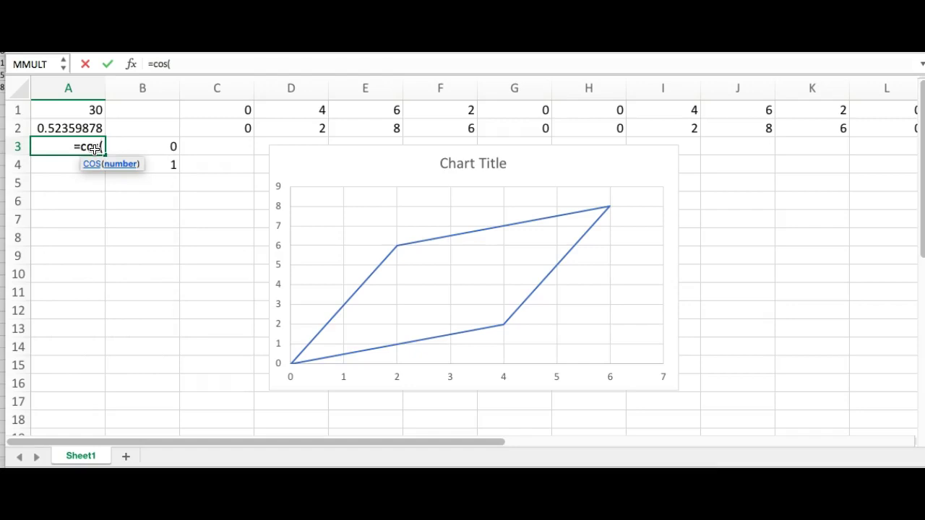
pyautogui.write('a2')
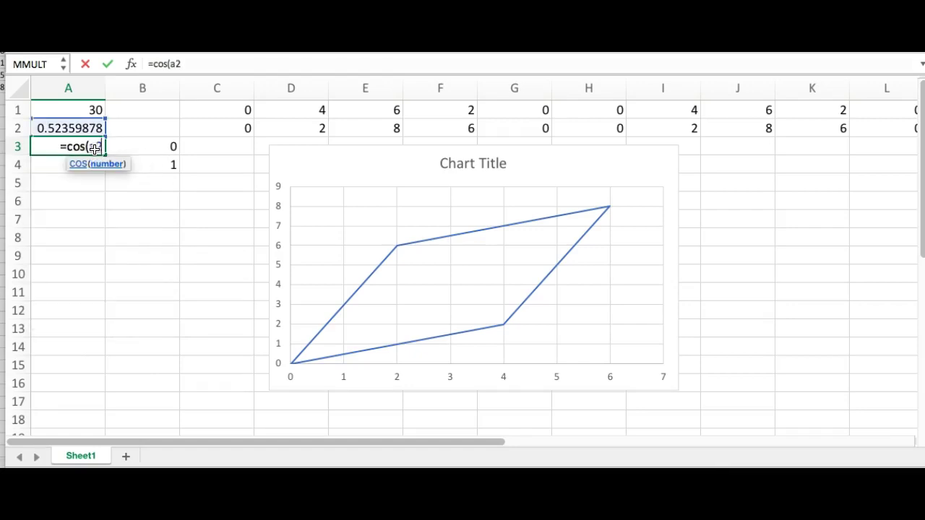
pyautogui.write(')')
# - Fill A3:B4 with =cos(a2), =-sin(a2) over =sin(a2), cos(a2) for a 30° rotation
pyautogui.press('Return')
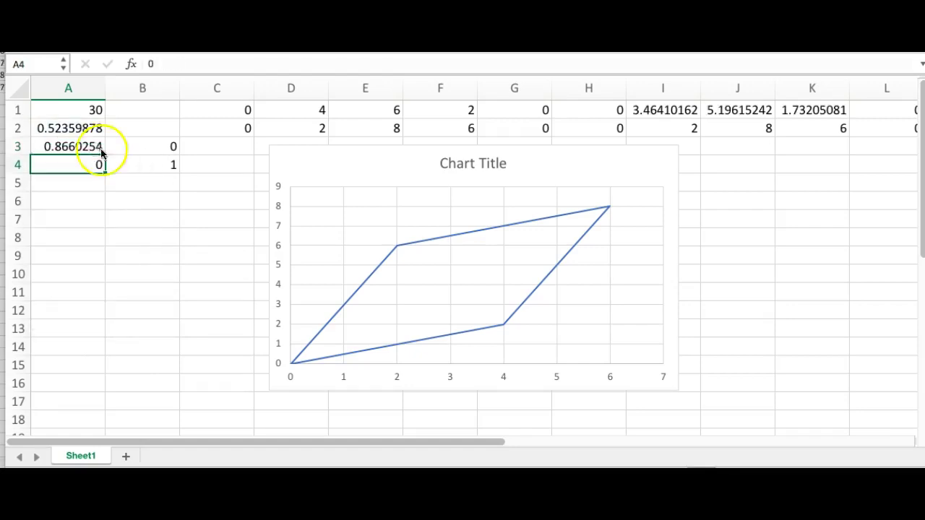
pyautogui.click(129, 147)
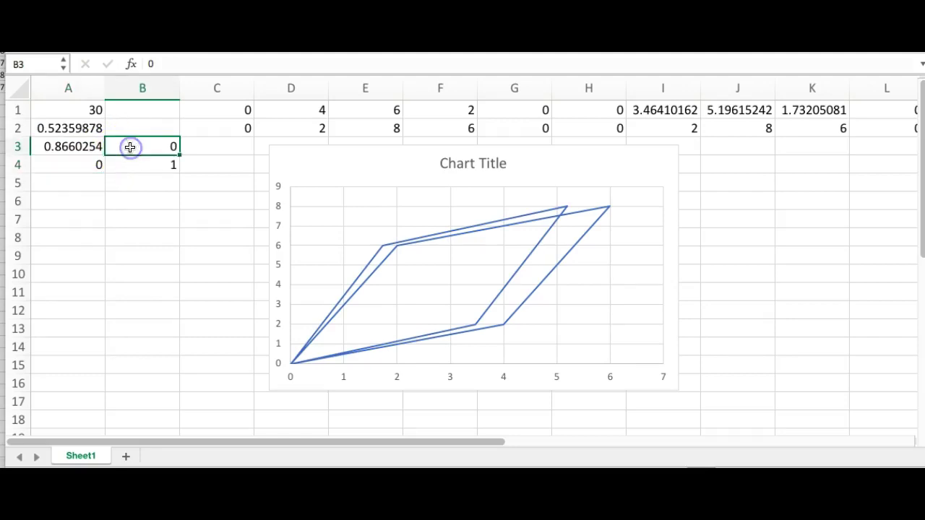
pyautogui.write('=-sin')
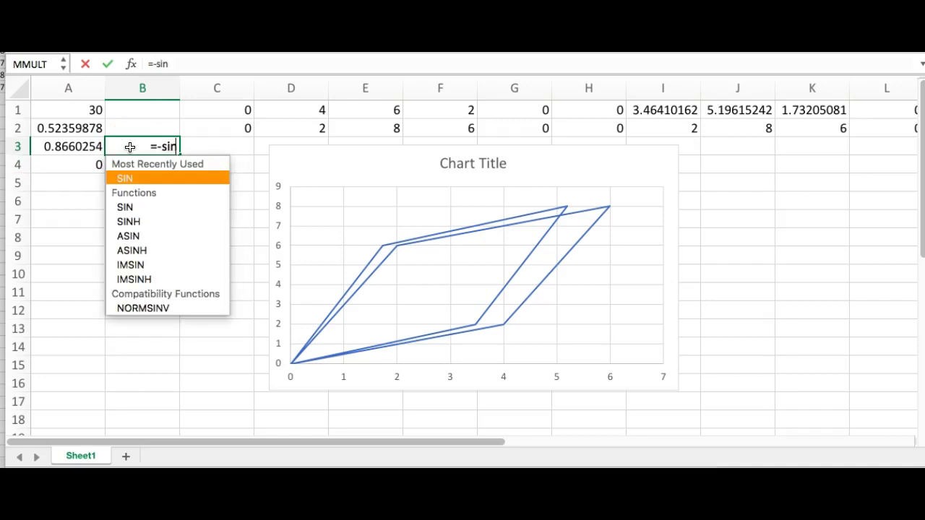
pyautogui.write('(a2')
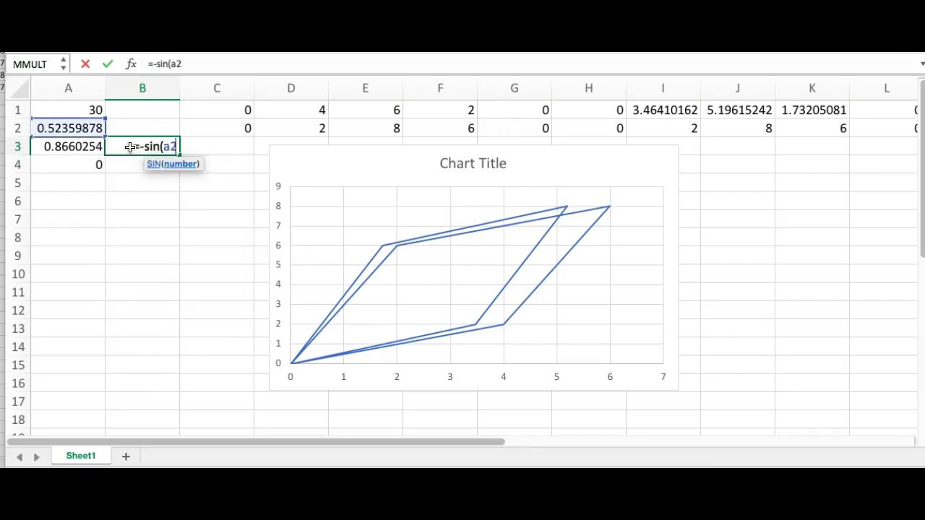
pyautogui.write(')')
pyautogui.press('Return')
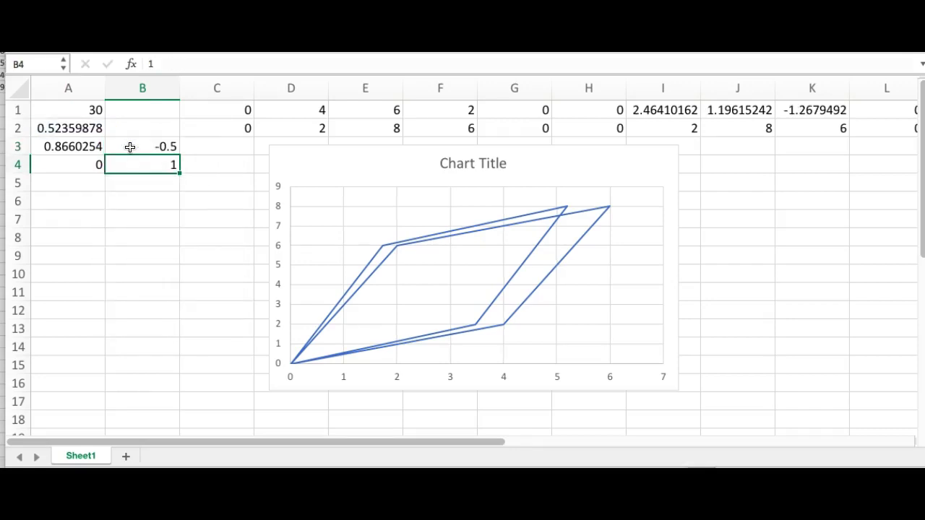
pyautogui.click(83, 165)
pyautogui.write('=sin(')
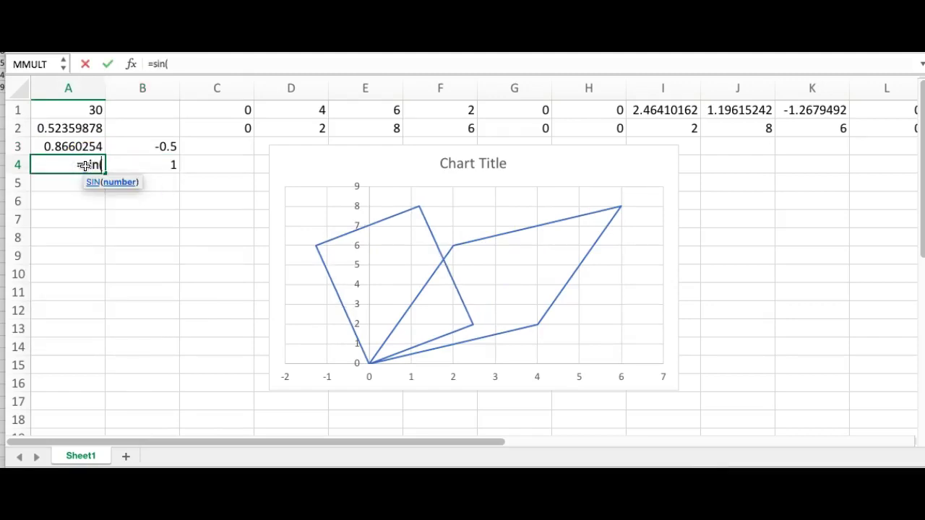
pyautogui.write('a2')
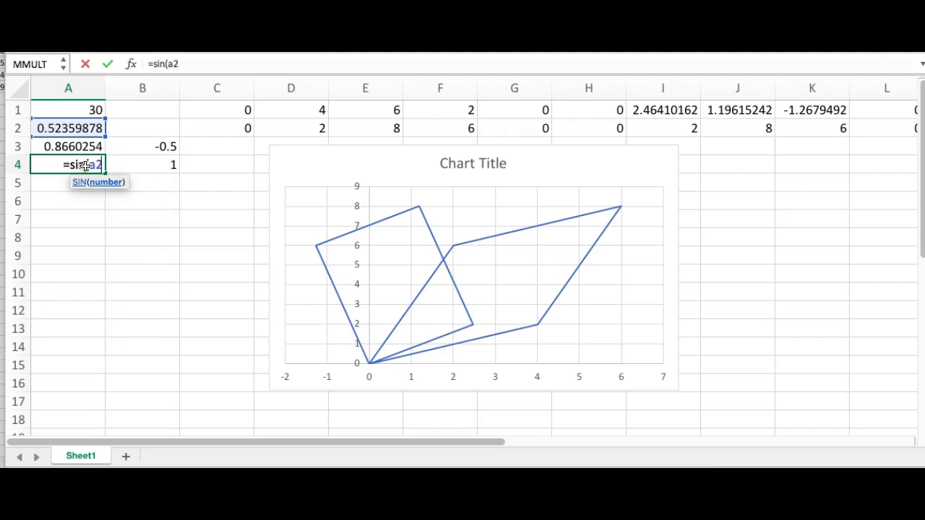
pyautogui.write(')')
pyautogui.press('Tab')
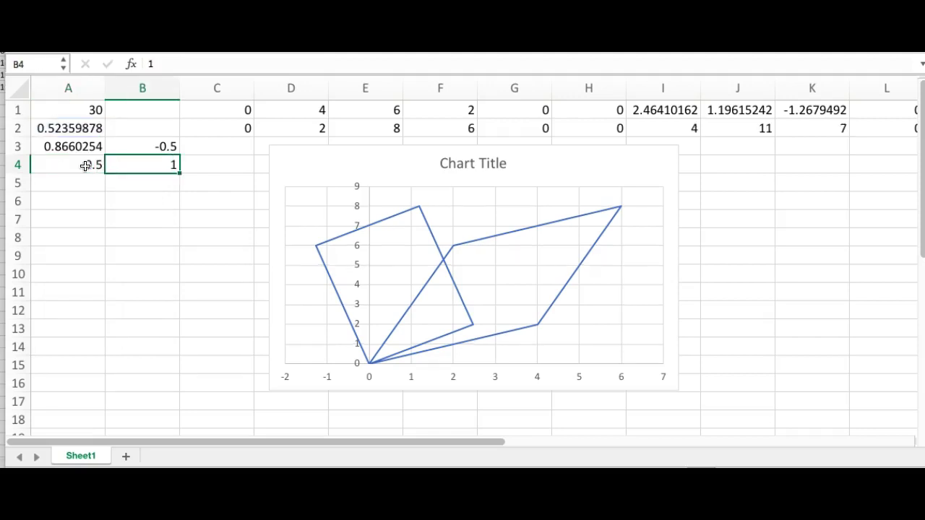
pyautogui.write('cos')
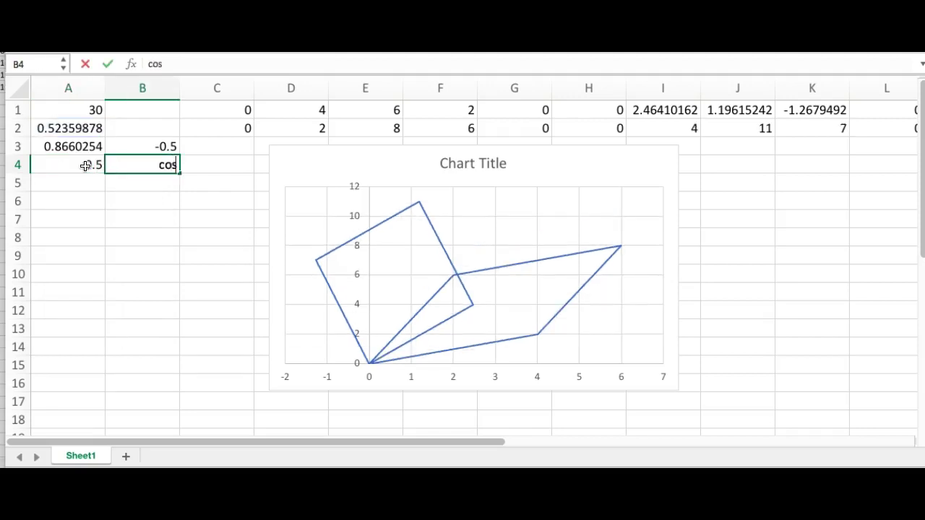
pyautogui.write('(a2)')
pyautogui.click(137, 165)
pyautogui.write('-')
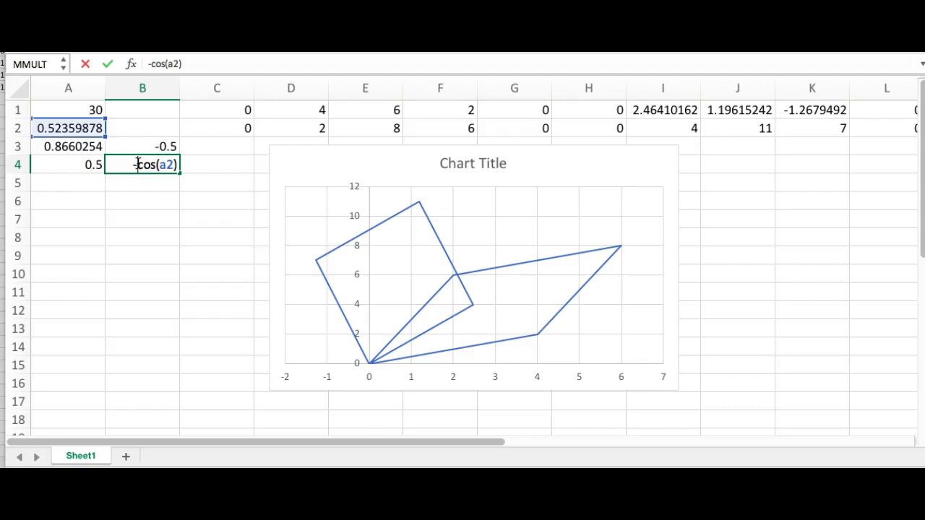
pyautogui.press('Return')
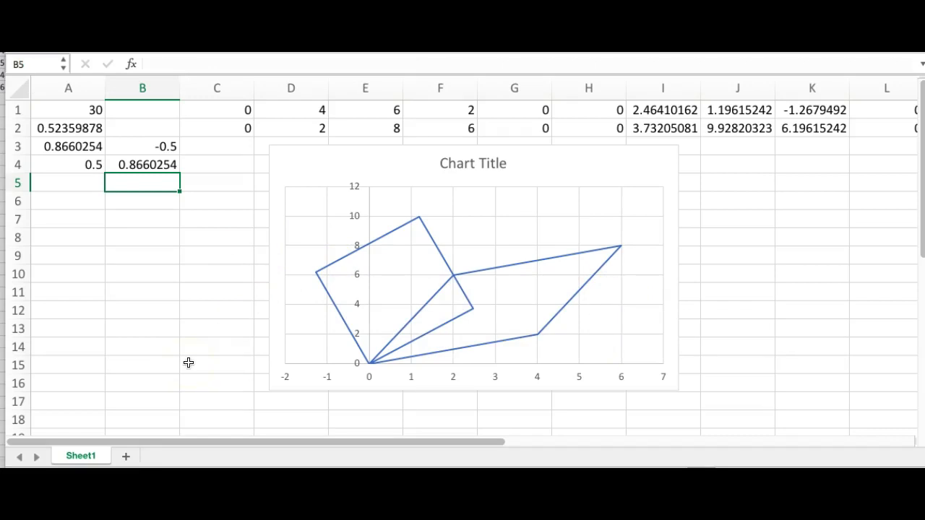
# - Change the angle in A1 to 15, keeping A2's radians formula intact
pyautogui.click(68, 110)
pyautogui.write('10')
pyautogui.press('Return')
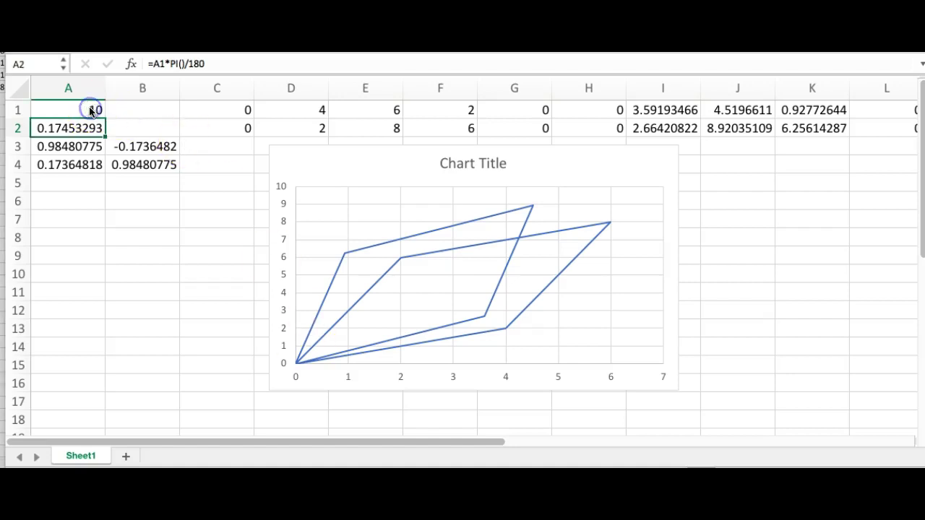
pyautogui.write('15')
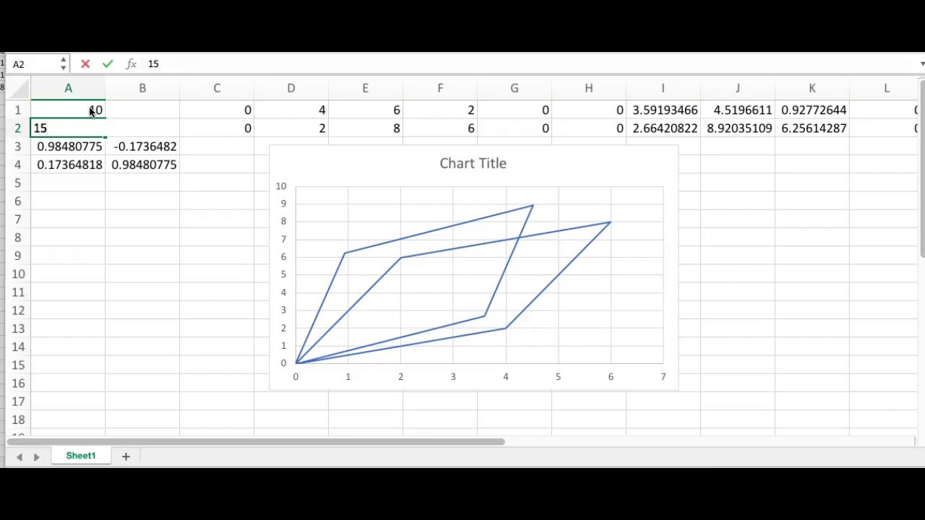
pyautogui.hotkey('ctrl', 'z')
pyautogui.write('=')
pyautogui.click(94, 109)
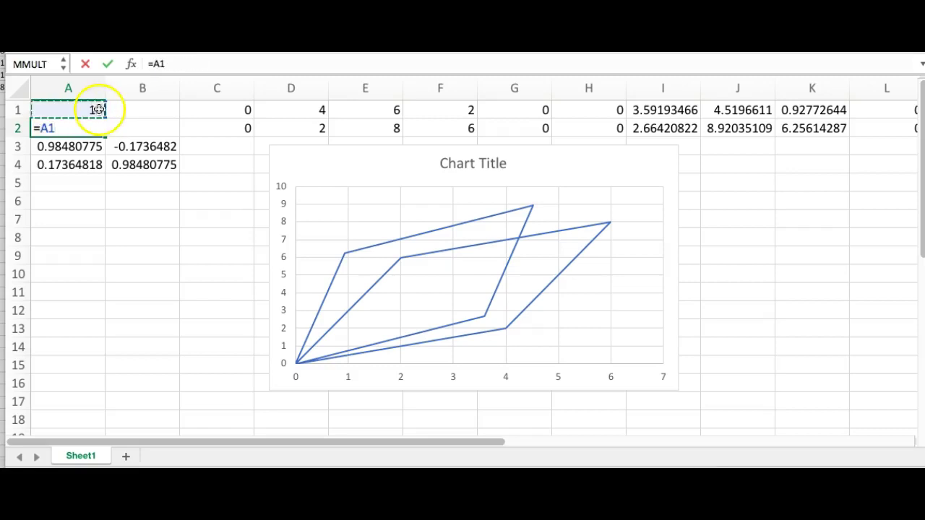
pyautogui.hotkey('ctrl', 'z')
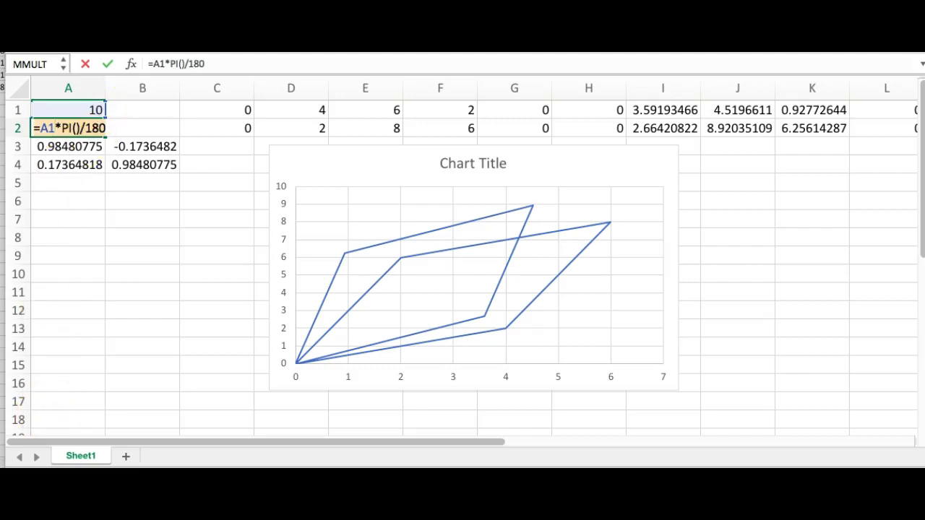
pyautogui.click(109, 65)
pyautogui.click(92, 109)
pyautogui.write('1')
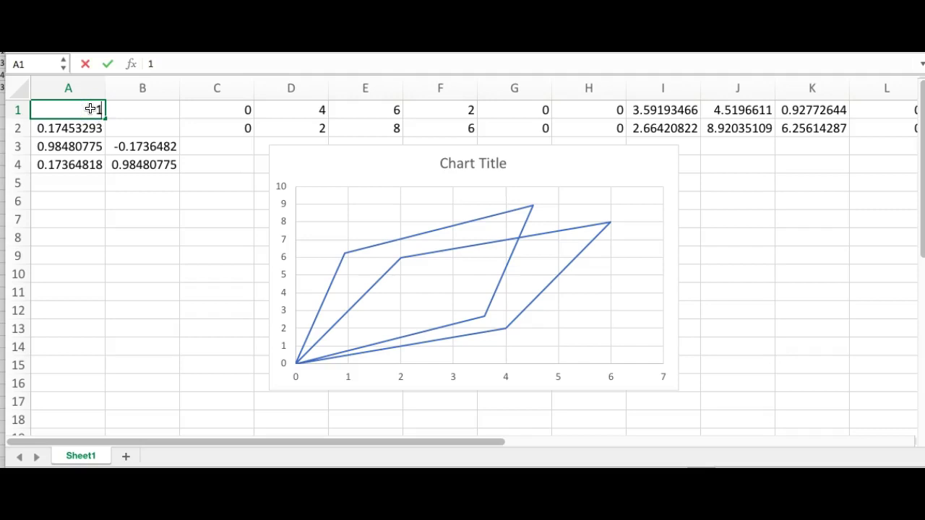
pyautogui.press('Return')
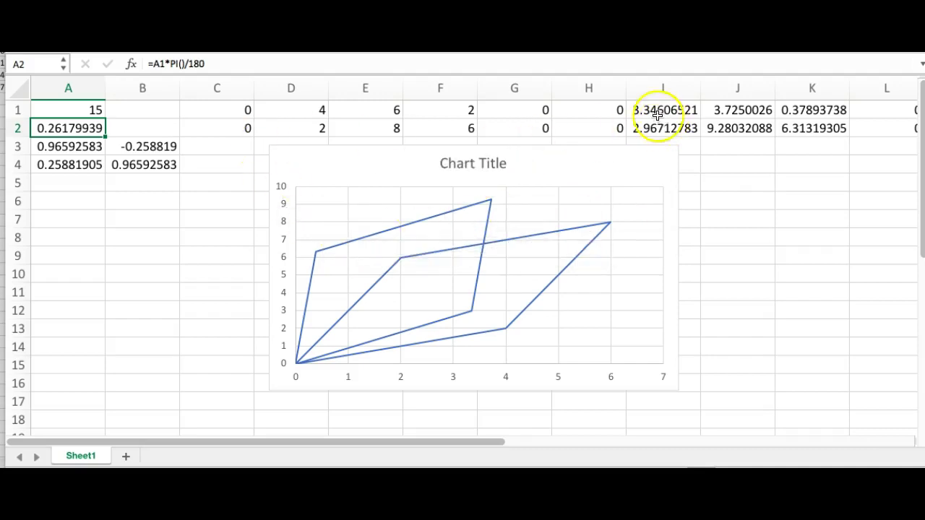
# - Edit H1 to read =MMULT($A$3:$B$4,C1:G2), locking the rotation matrix reference
pyautogui.click(604, 107)
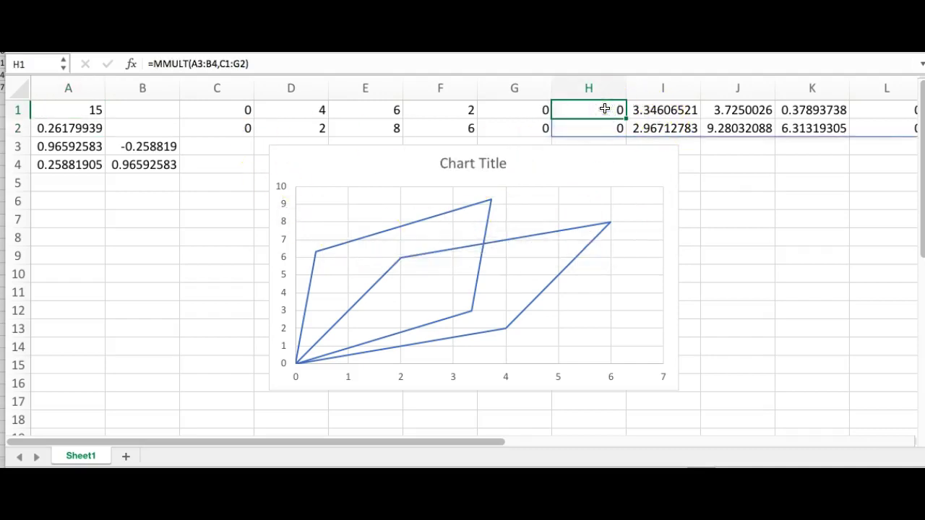
pyautogui.hscroll(3, 817, 174)
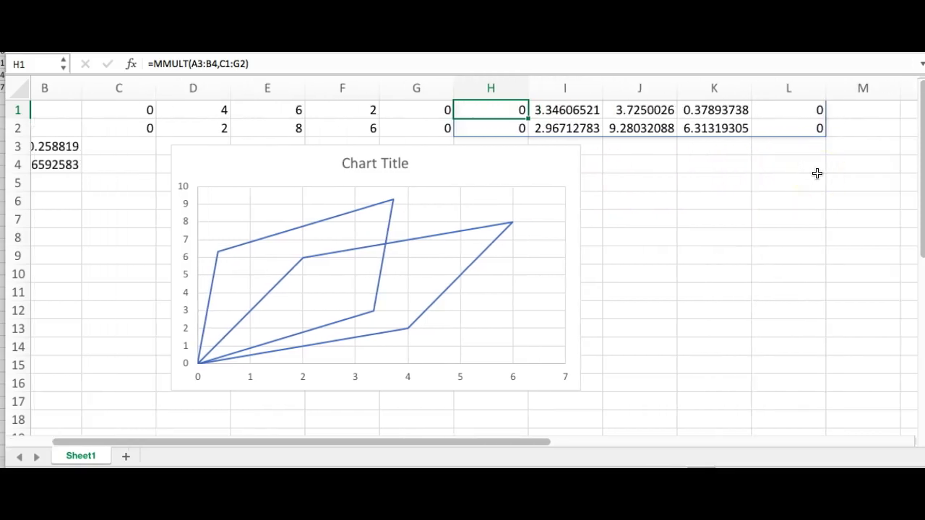
pyautogui.hscroll(-2, 817, 173)
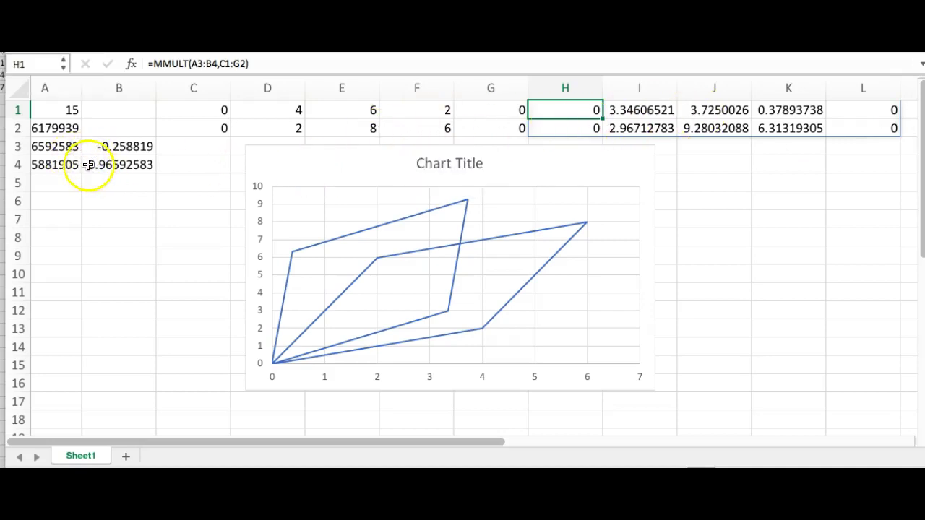
pyautogui.click(193, 65)
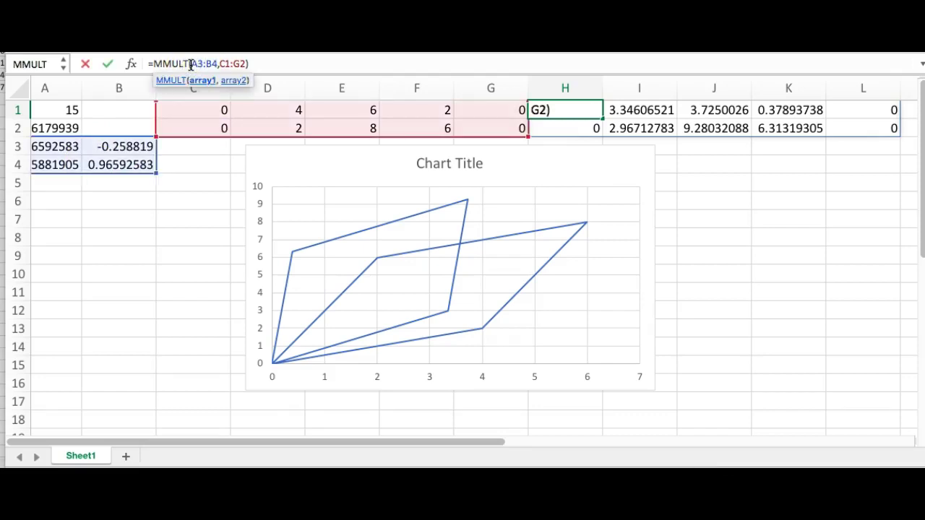
pyautogui.write('$')
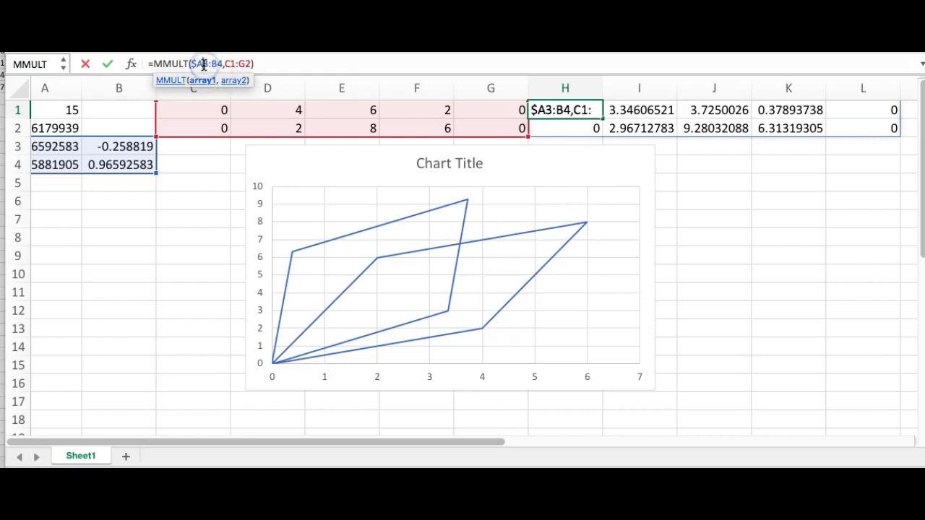
pyautogui.click(203, 65)
pyautogui.write('$')
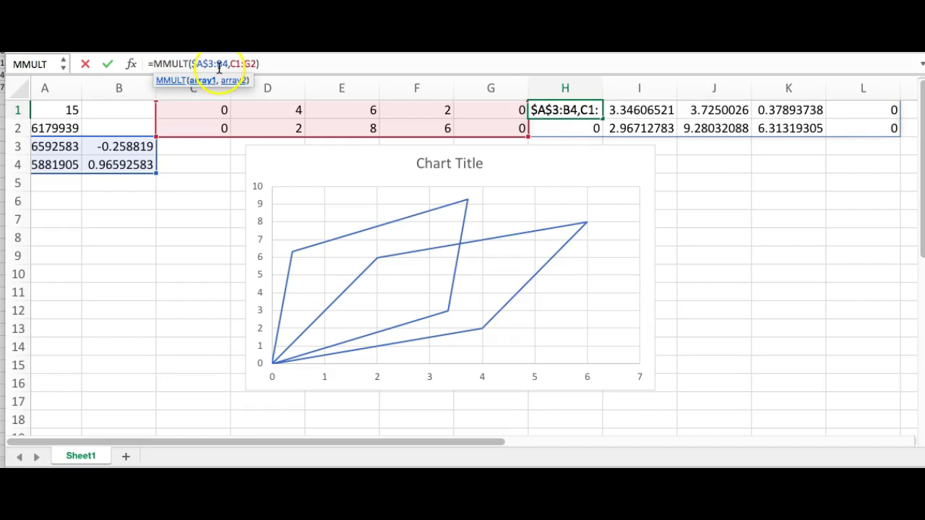
pyautogui.click(218, 64)
pyautogui.write('$')
pyautogui.click(228, 64)
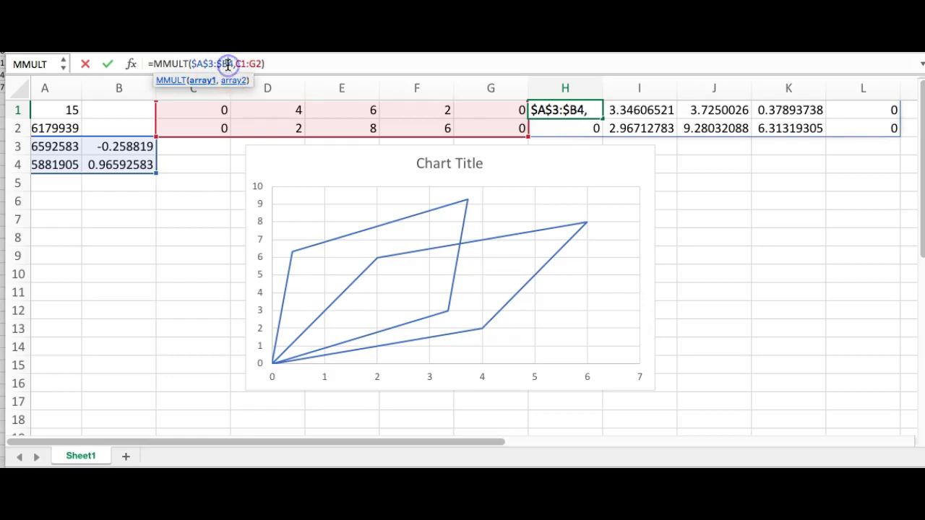
pyautogui.write('$')
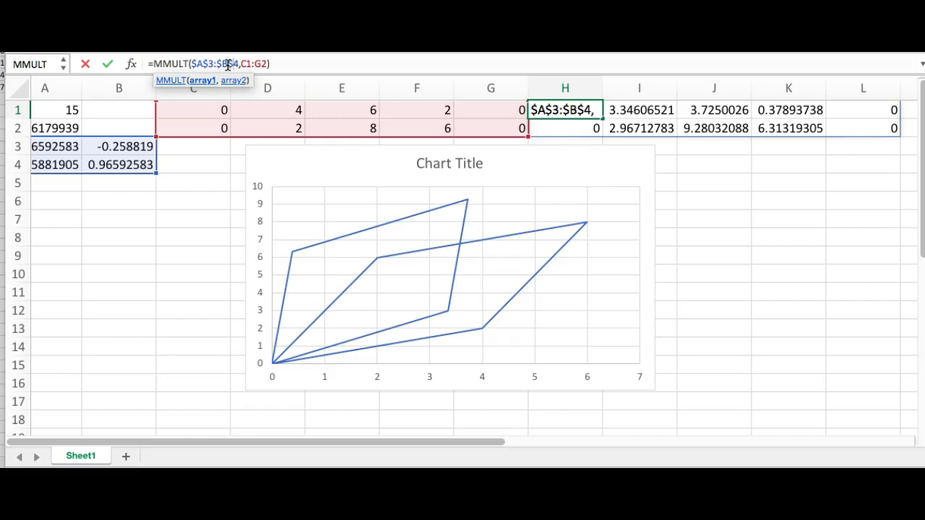
pyautogui.click(108, 65)
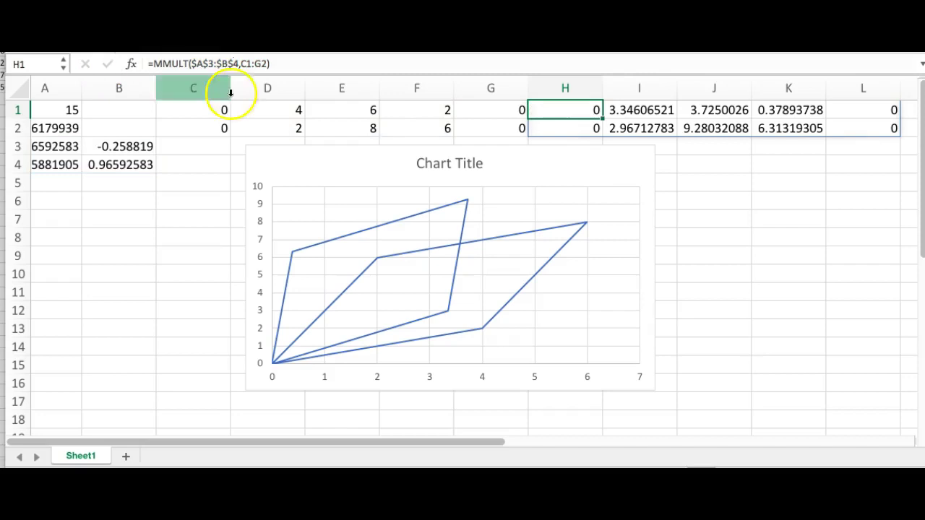
pyautogui.click(645, 112)
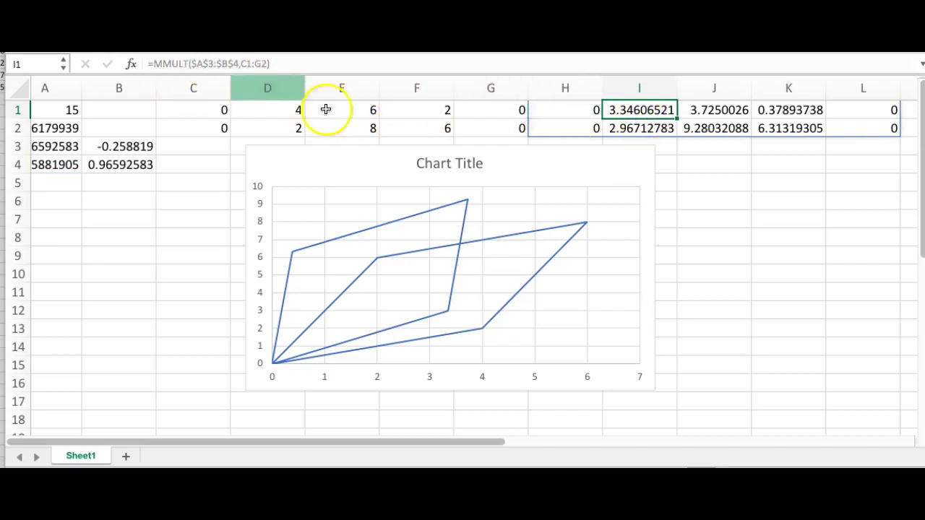
pyautogui.hscroll(2, 704, 127)
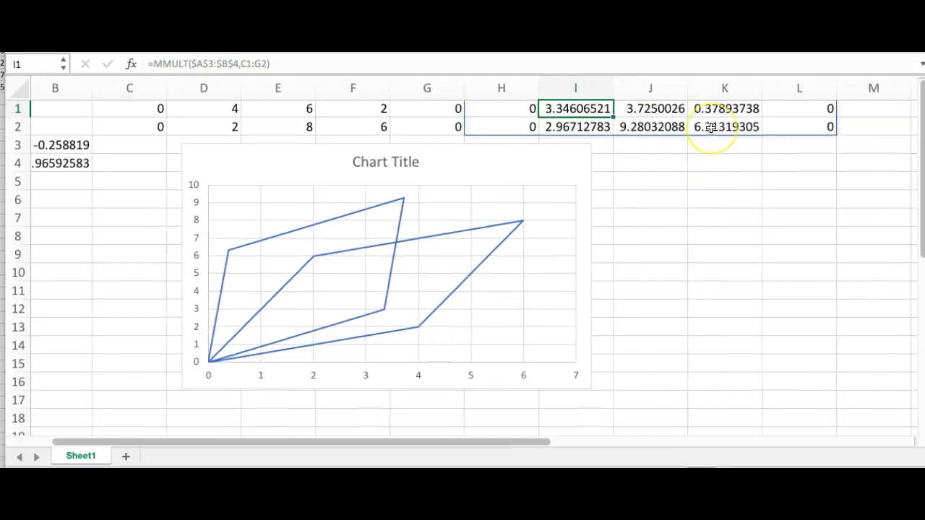
# - Fill the MMULT result block in rows 1–2 rightward out to column MC
pyautogui.moveTo(471, 108); pyautogui.dragTo(877, 138)
pyautogui.click(803, 137)
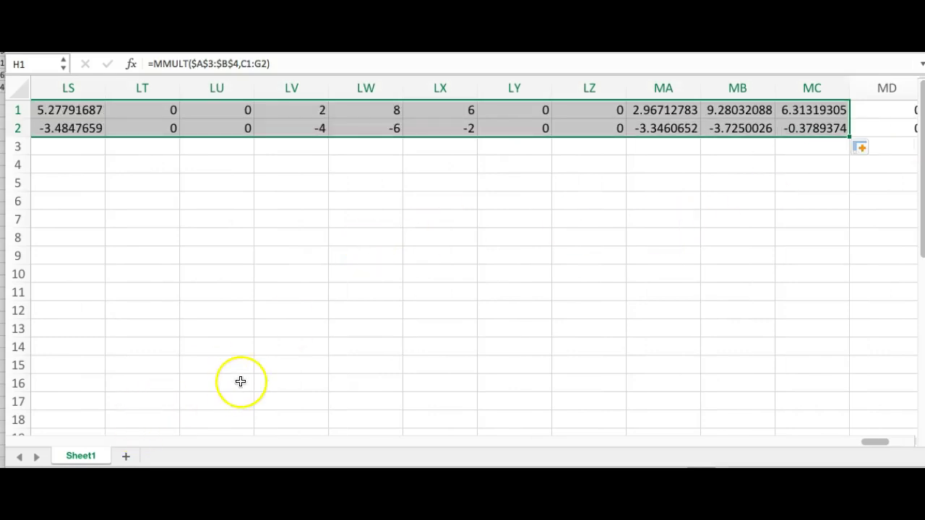
pyautogui.hscroll(-20, 240, 381)
pyautogui.hscroll(-20, 241, 381)
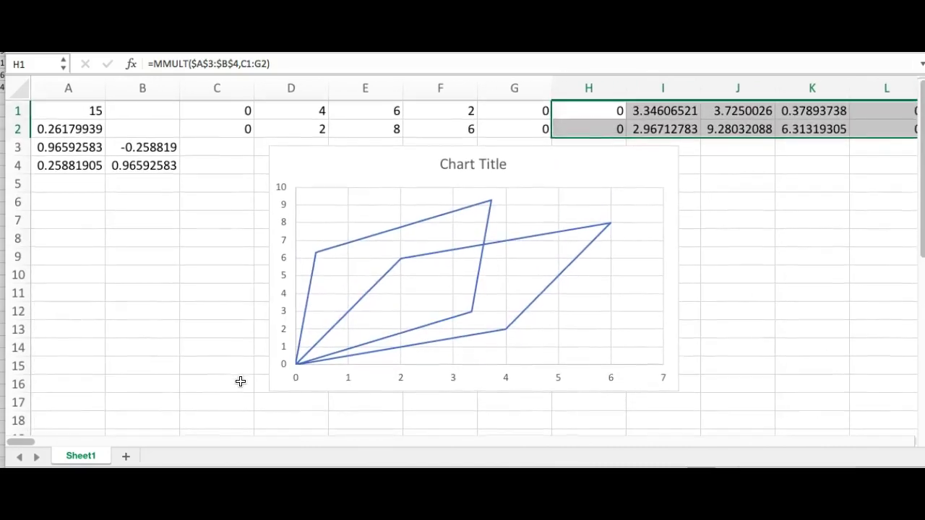
# - Stretch the chart's data range out to column MD so all rotated copies are plotted
pyautogui.click(309, 172)
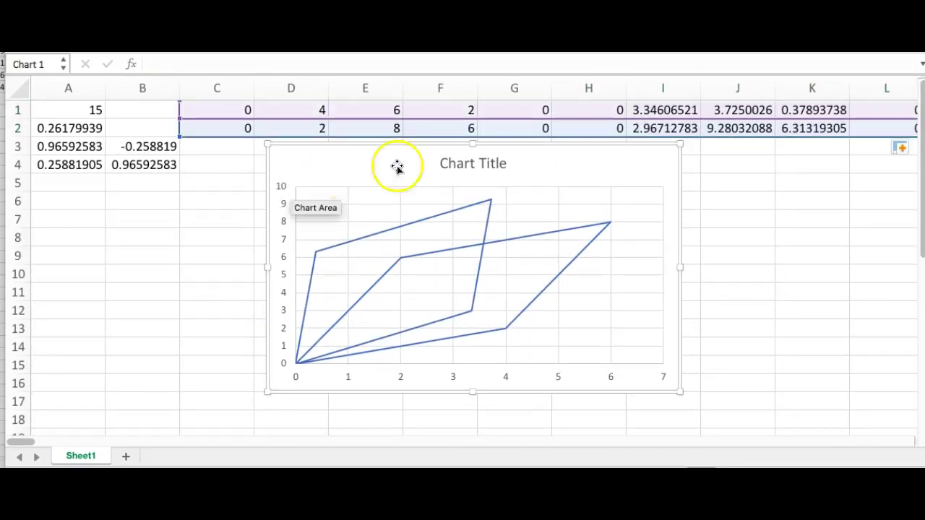
pyautogui.hscroll(5, 817, 210)
pyautogui.moveTo(759, 117); pyautogui.dragTo(760, 118)
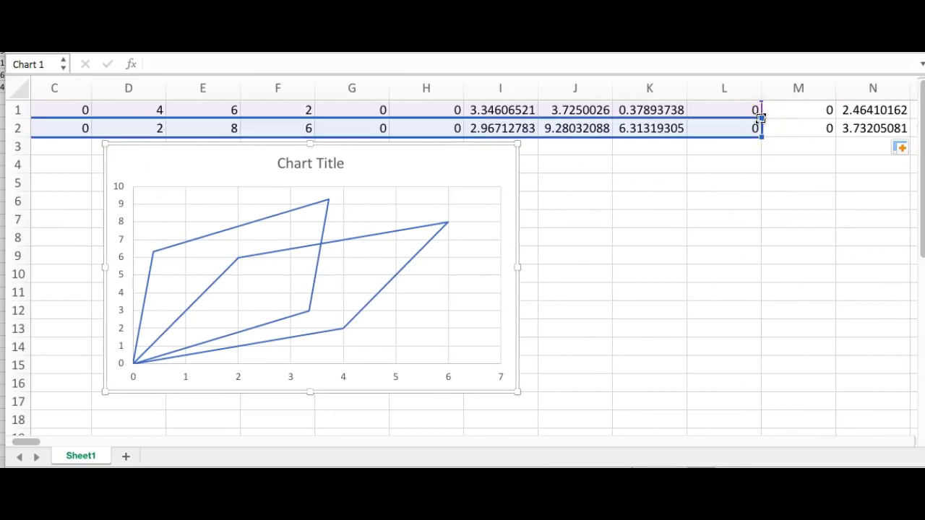
pyautogui.moveTo(796, 108); pyautogui.dragTo(921, 115)
pyautogui.hscroll(20, 463, 275)
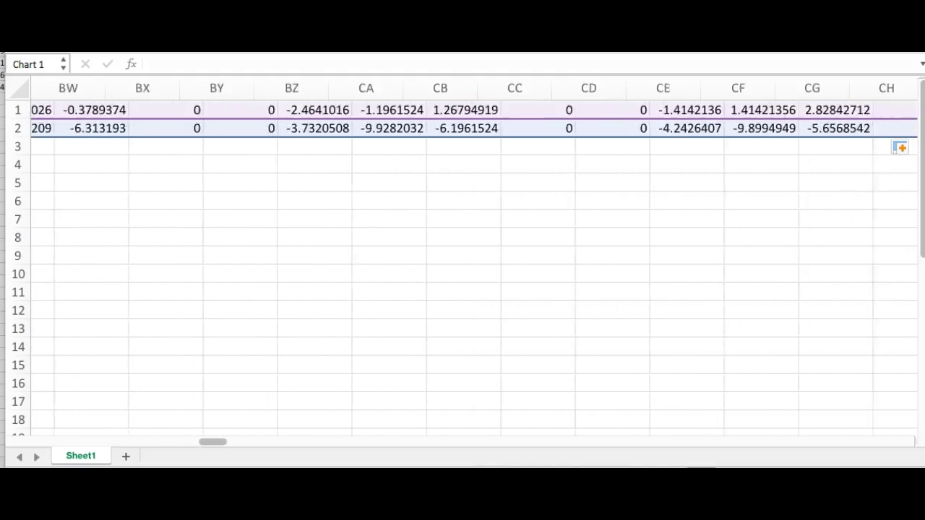
pyautogui.hscroll(20, 462, 274)
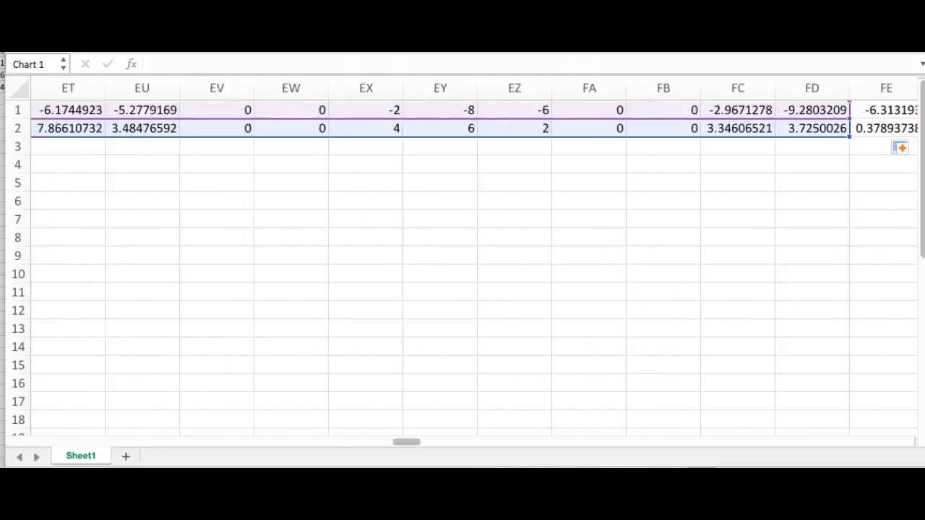
pyautogui.hscroll(20, 462, 274)
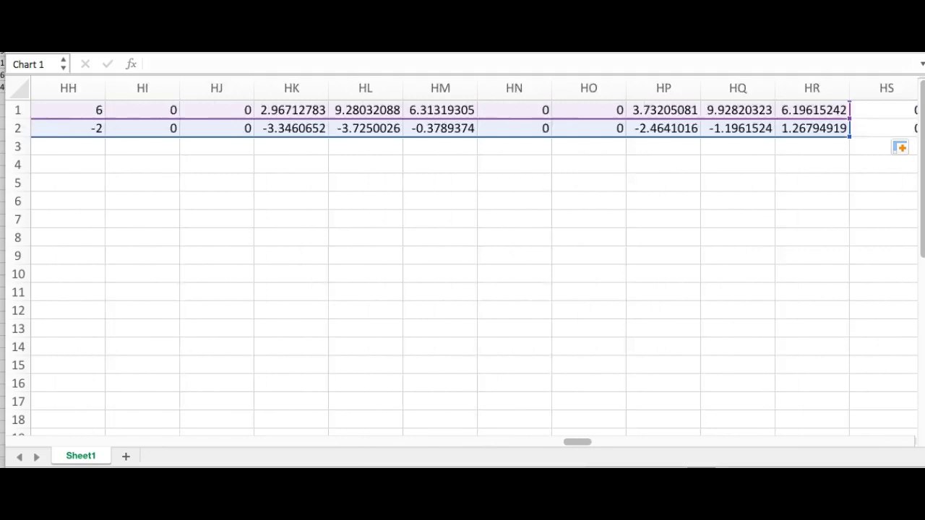
pyautogui.hscroll(20, 463, 275)
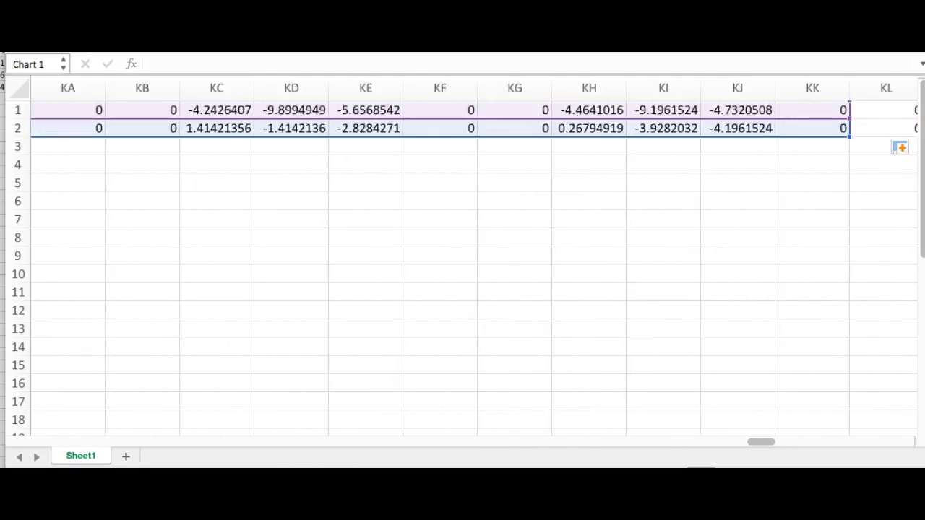
pyautogui.moveTo(918, 128); pyautogui.dragTo(252, 137)
pyautogui.hscroll(-20, 264, 326)
pyautogui.hscroll(-20, 266, 327)
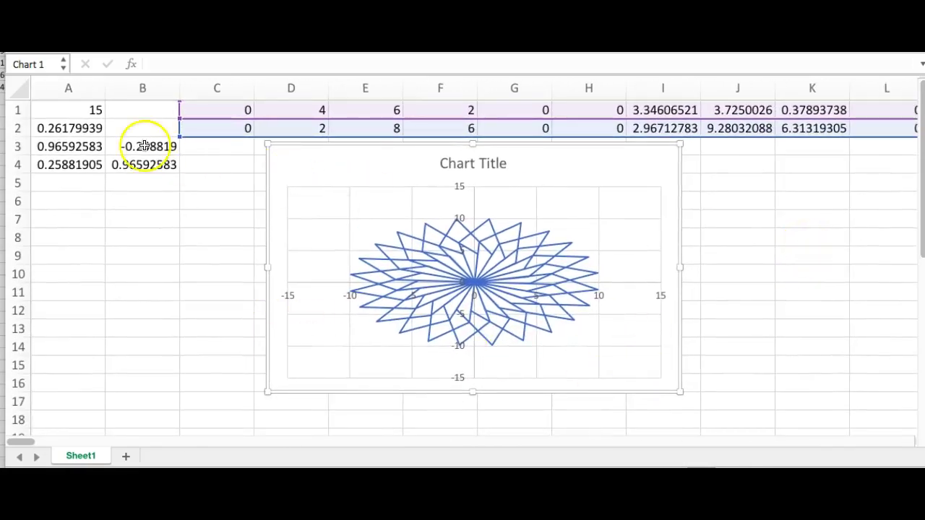
# - Try a 30 degree angle in A1, then settle on 31 degrees
pyautogui.click(87, 110)
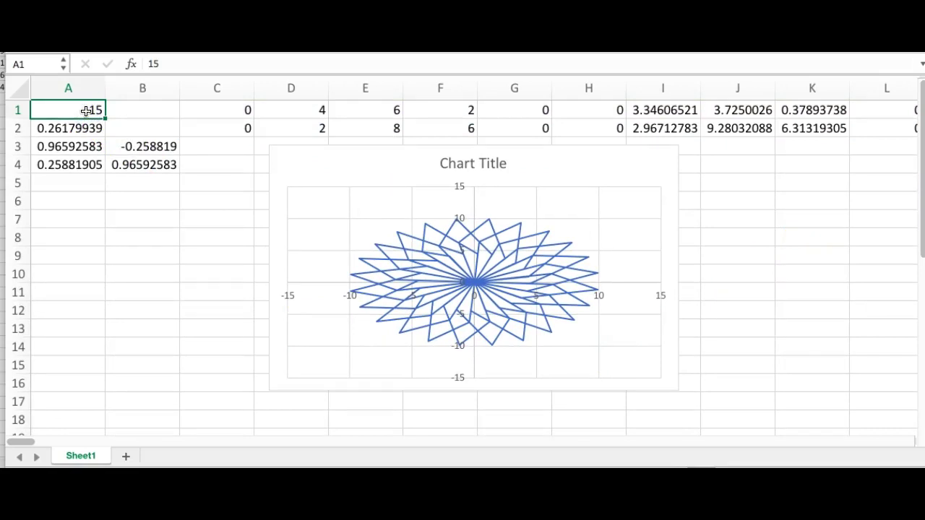
pyautogui.write('30')
pyautogui.press('Return')
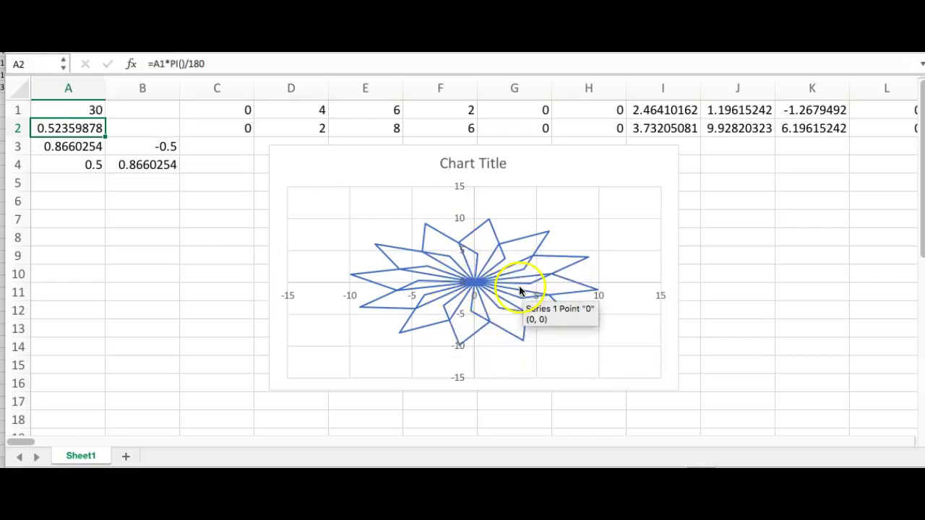
pyautogui.click(97, 111)
pyautogui.write('31')
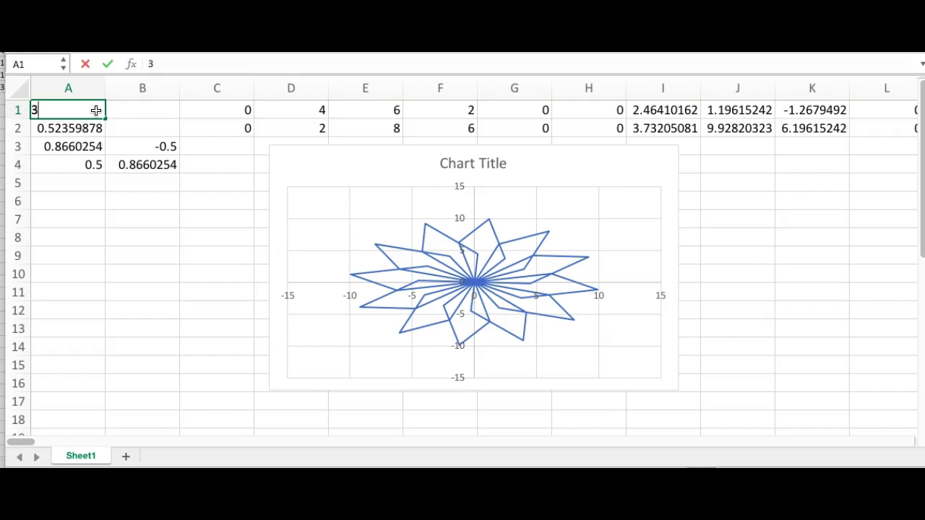
pyautogui.press('Return')
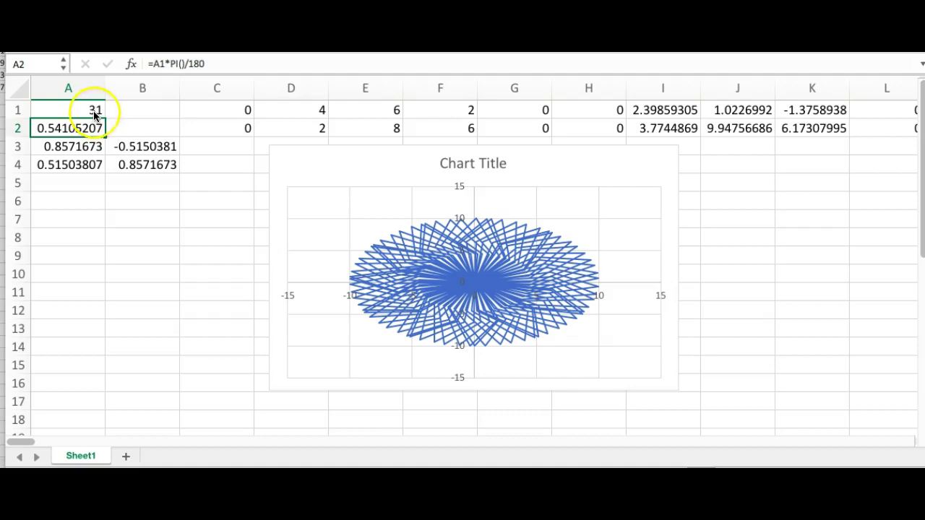
pyautogui.click(94, 112)
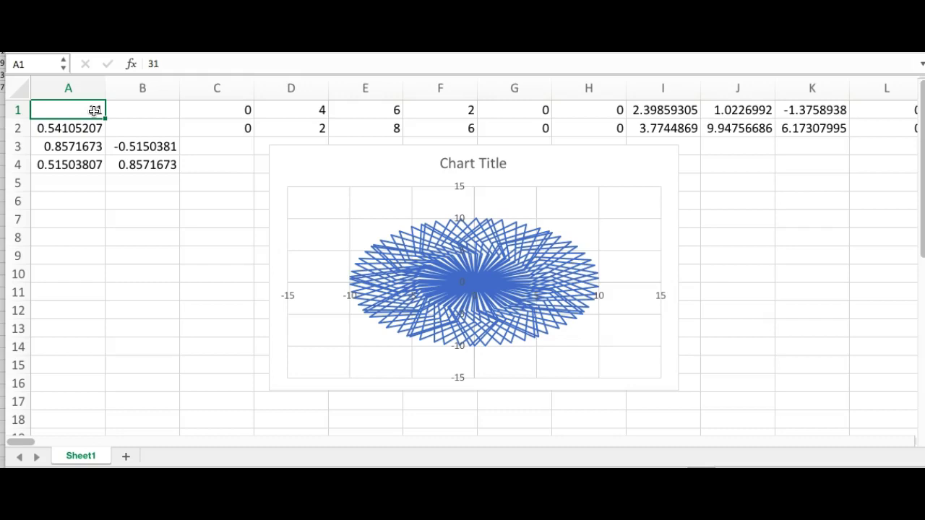
# - Enter the formula =90*RAND() in A1 for a random angle
pyautogui.write('=9')
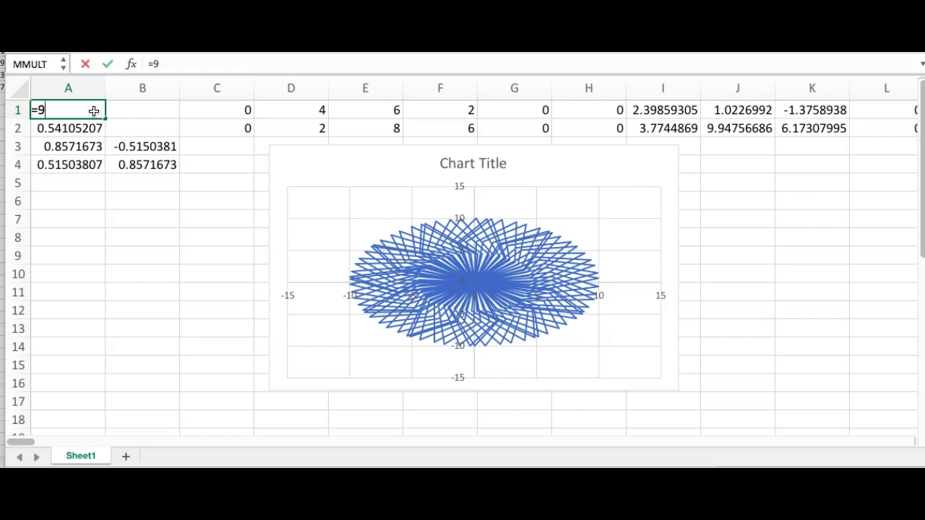
pyautogui.write('0*rand')
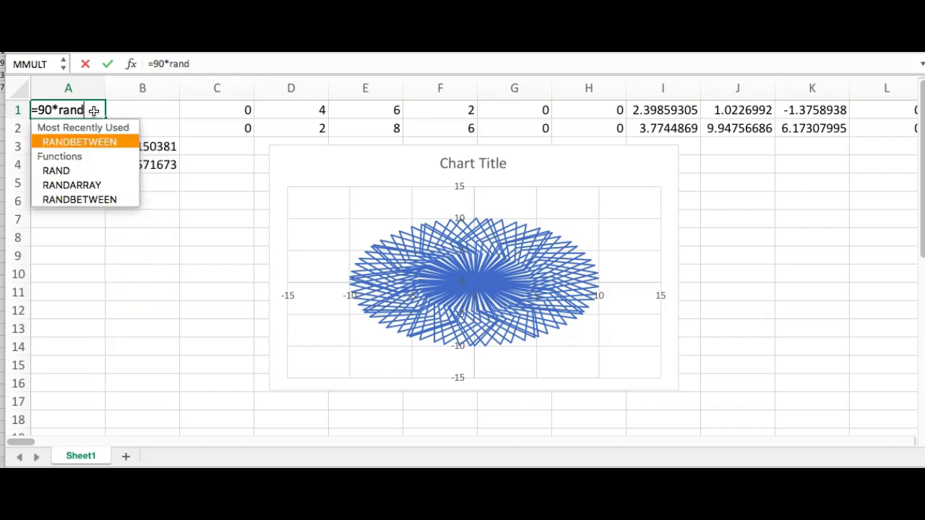
pyautogui.write('()')
pyautogui.moveTo(92, 110); pyautogui.dragTo(112, 149)
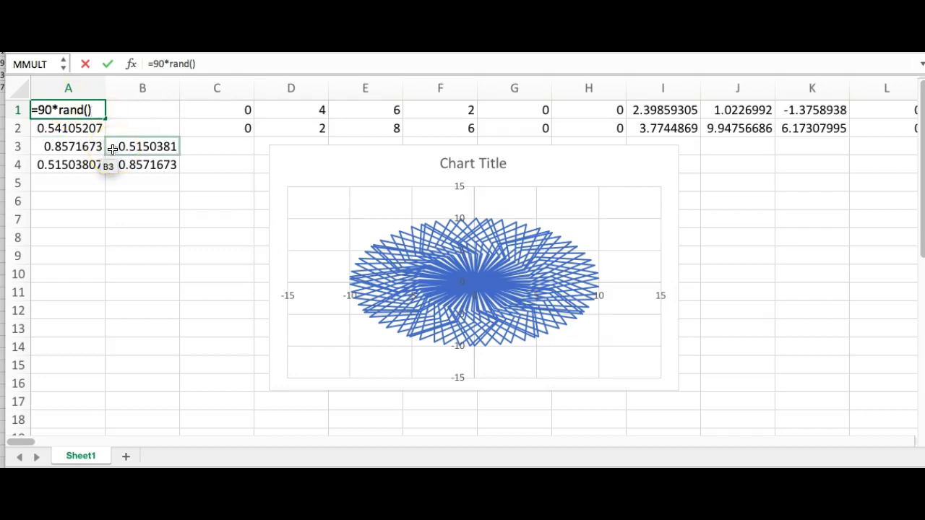
pyautogui.moveTo(112, 149); pyautogui.dragTo(62, 108)
pyautogui.click(96, 112)
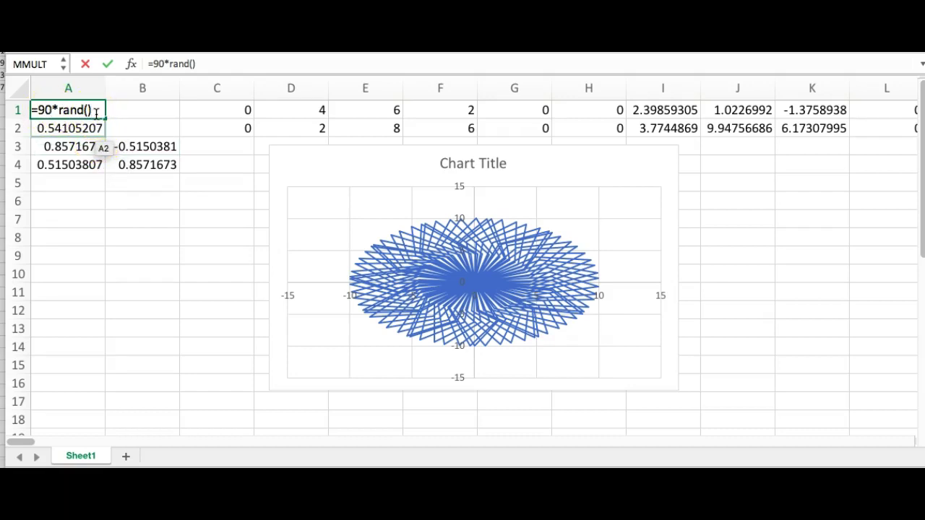
pyautogui.press('Return')
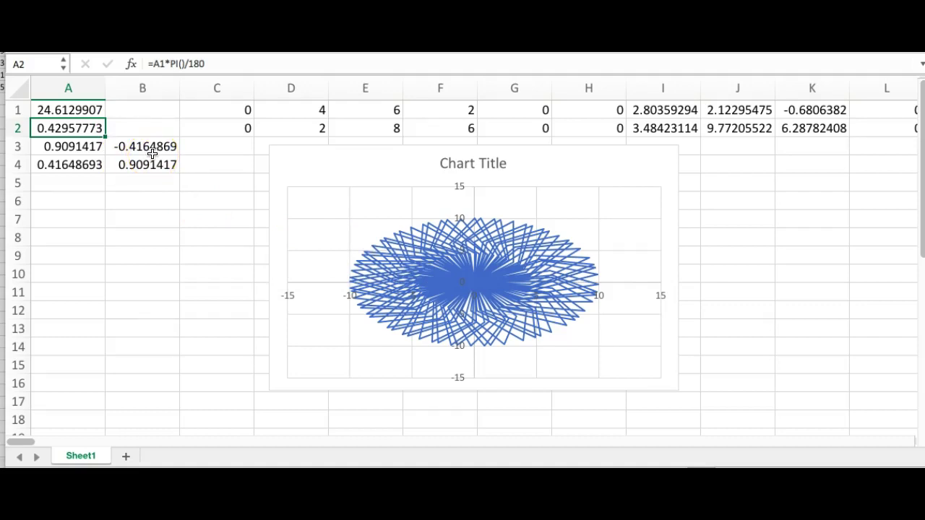
# - Recalculate repeatedly with F9 to cycle through random angles and spirograph patterns
pyautogui.press('F9')
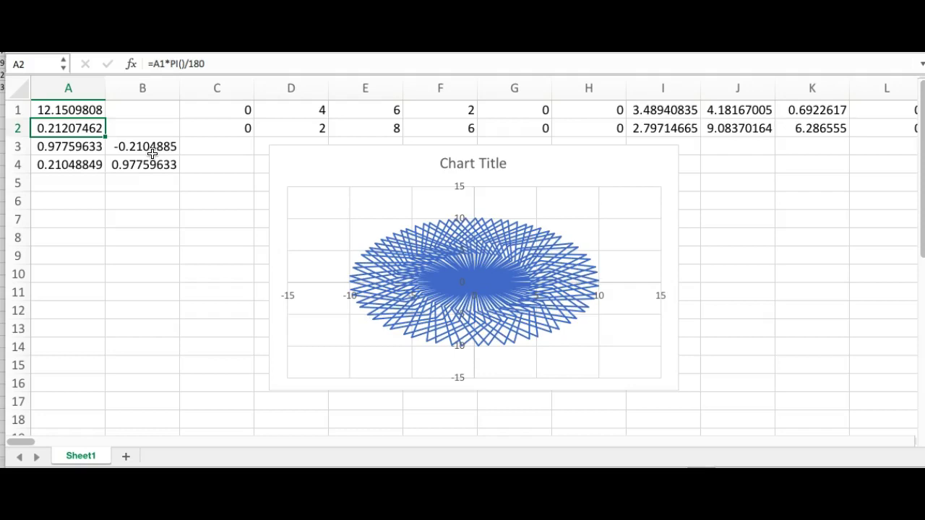
pyautogui.press('F9')
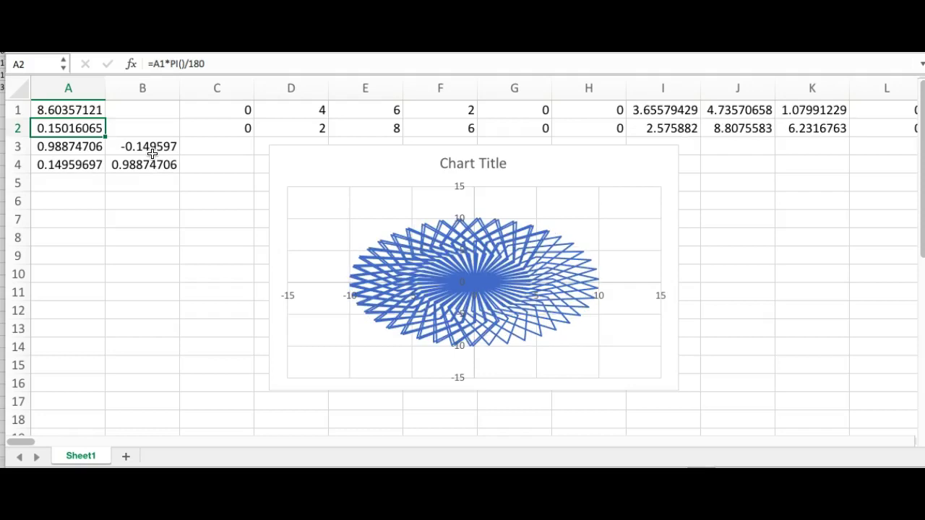
pyautogui.press('F9')
pyautogui.press('F9')
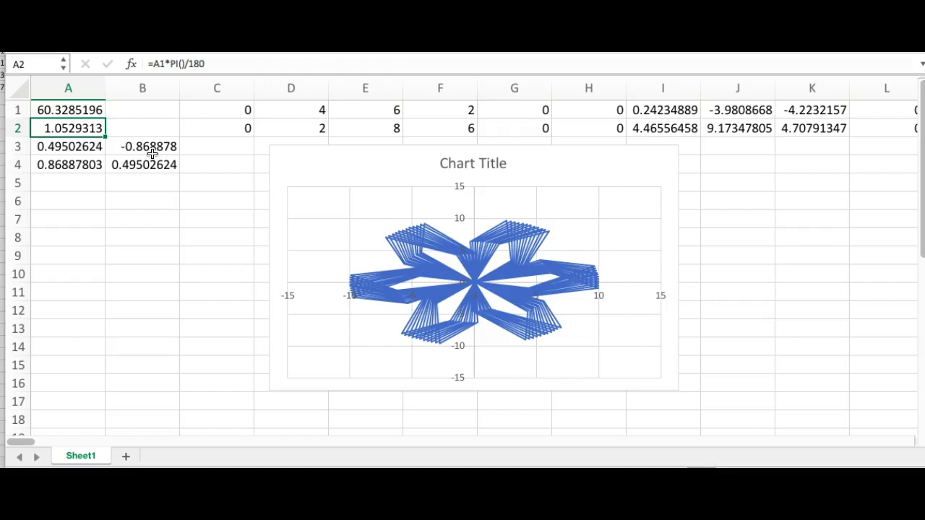
pyautogui.press('F9')
pyautogui.press('F9')
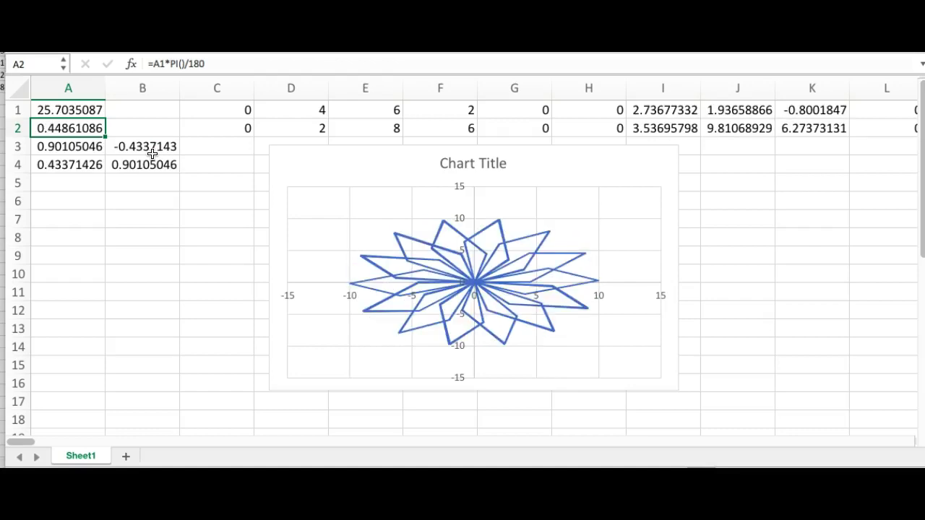
pyautogui.press('F9')
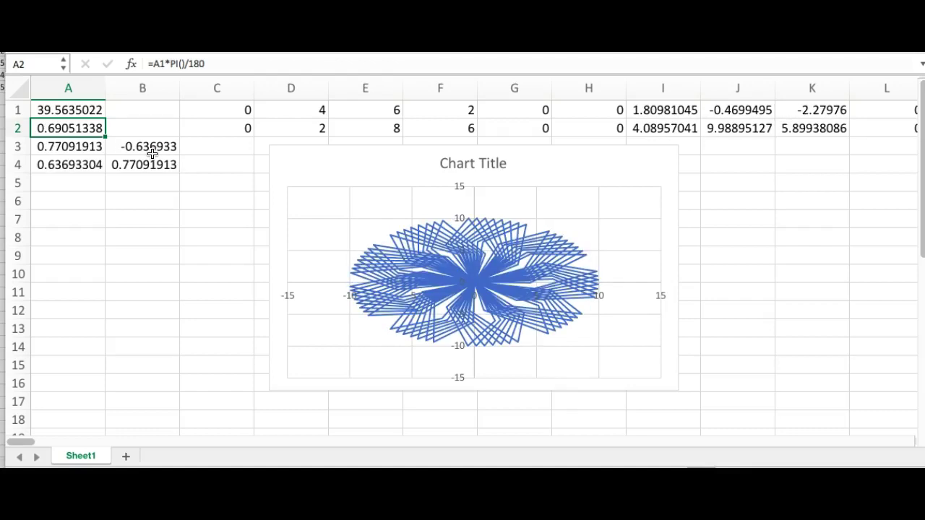
pyautogui.press('F9')
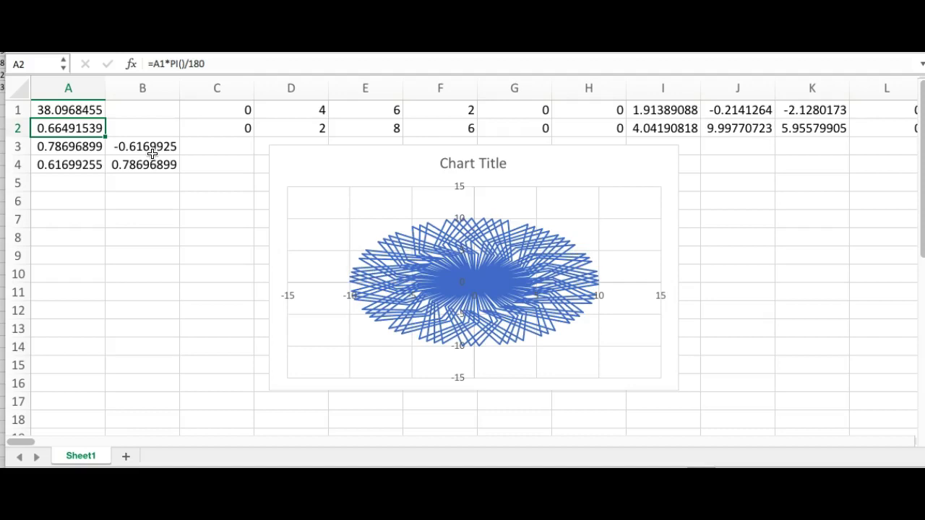
pyautogui.press('F9')
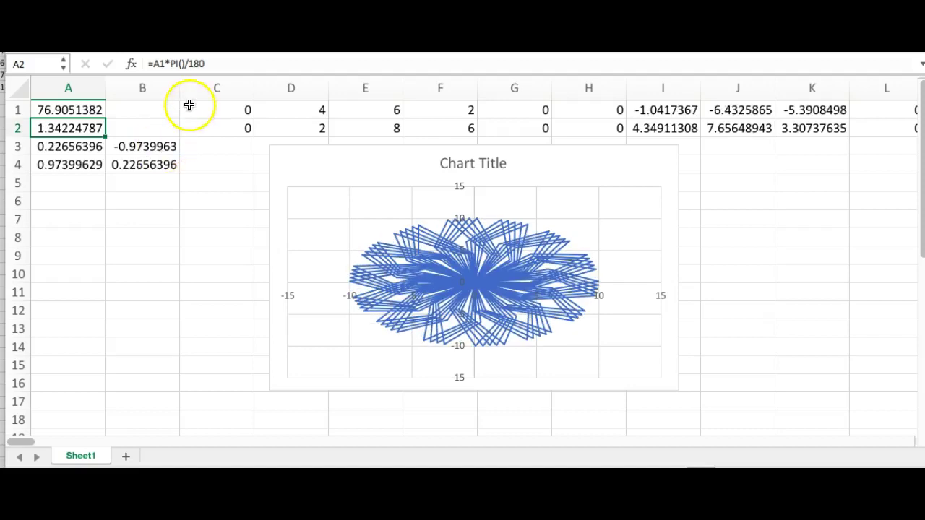
# - Put =10*RAND() in C1 and fill it down to C2 and across to G2
pyautogui.click(225, 111)
pyautogui.write('=10')
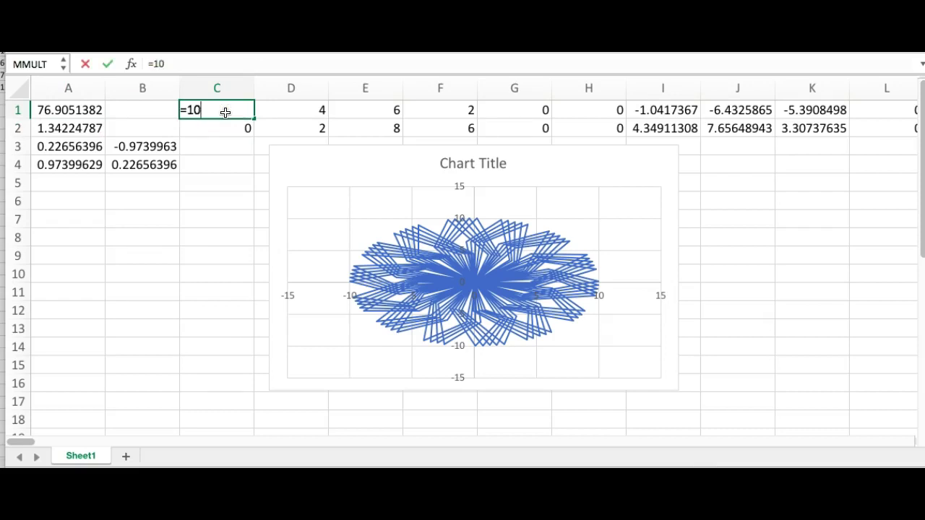
pyautogui.write('*ran')
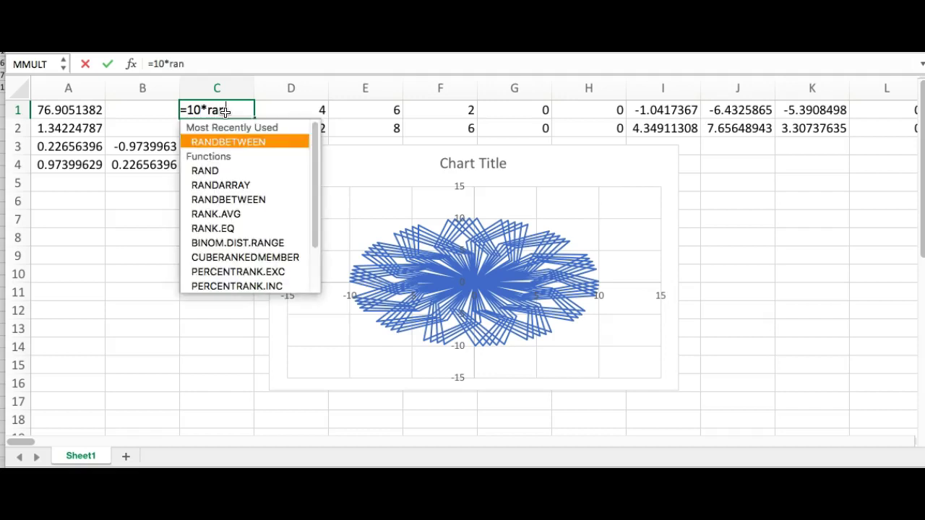
pyautogui.write('d(')
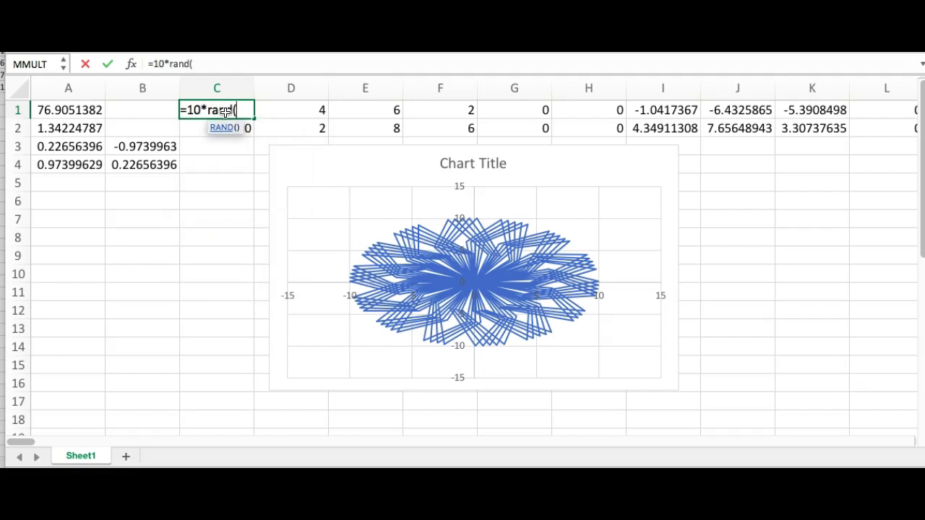
pyautogui.write(')')
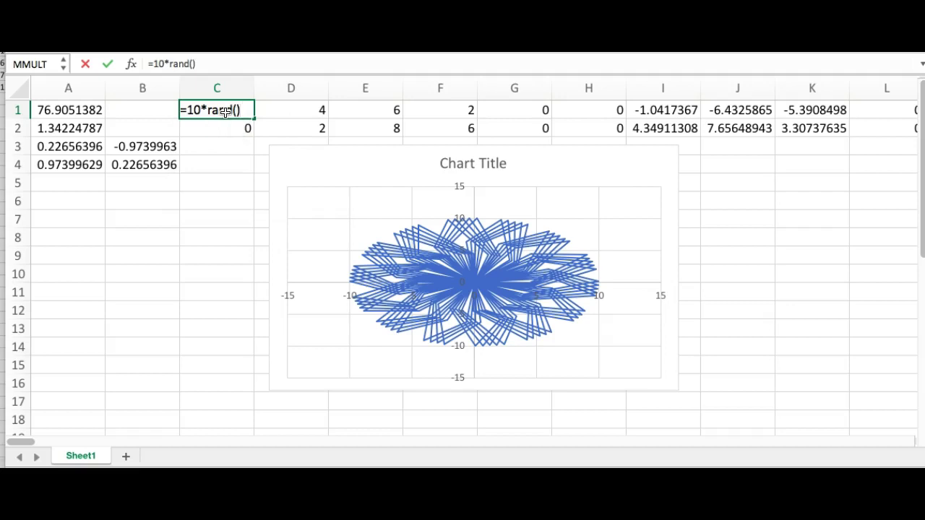
pyautogui.press('Return')
pyautogui.click(227, 109)
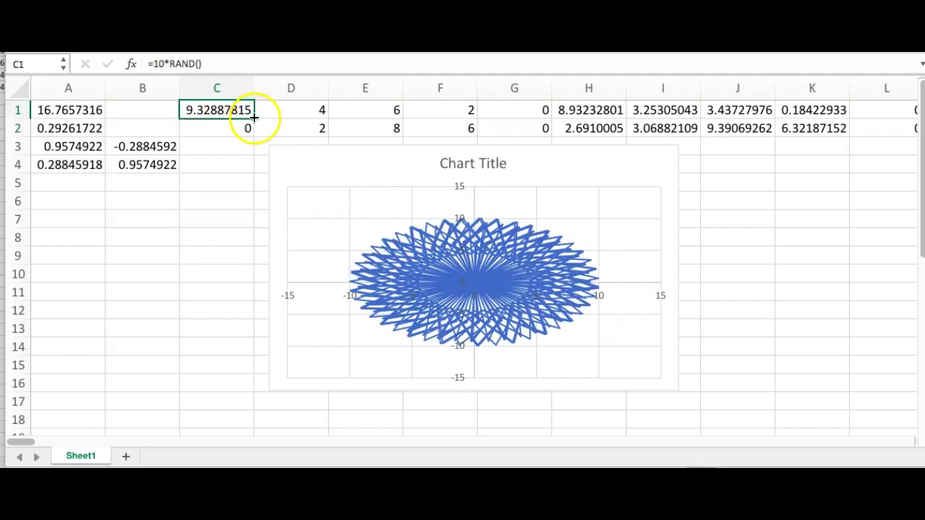
pyautogui.moveTo(254, 118); pyautogui.dragTo(254, 132)
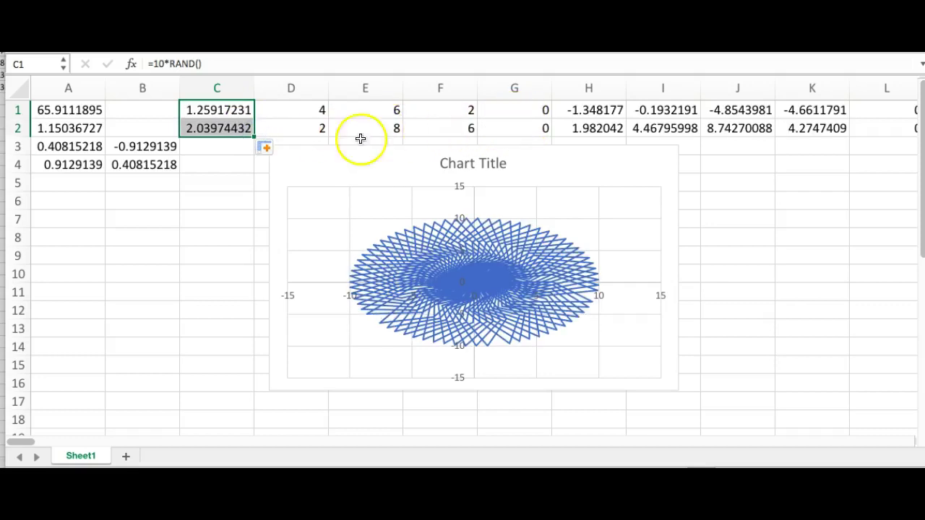
pyautogui.moveTo(265, 136); pyautogui.dragTo(542, 136)
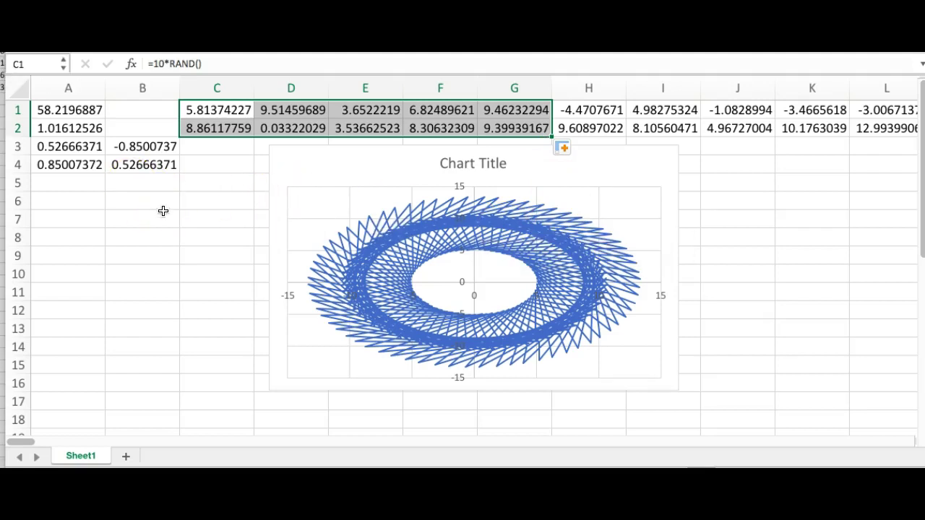
# - Recalculate ten times with F9, ending on a spiky hollow elliptical ring at 57.5955616°
pyautogui.press('F9')
pyautogui.press('F9')
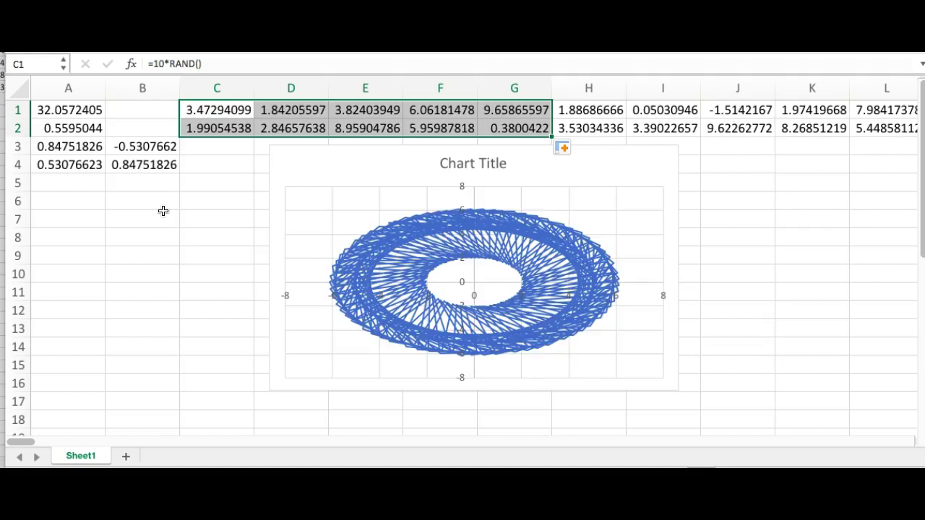
pyautogui.press('F9')
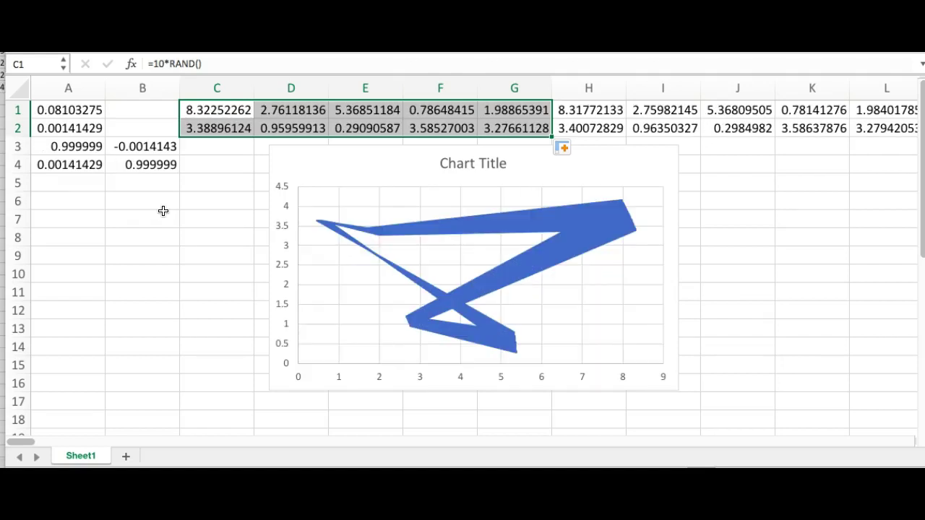
pyautogui.press('F9')
pyautogui.press('F9')
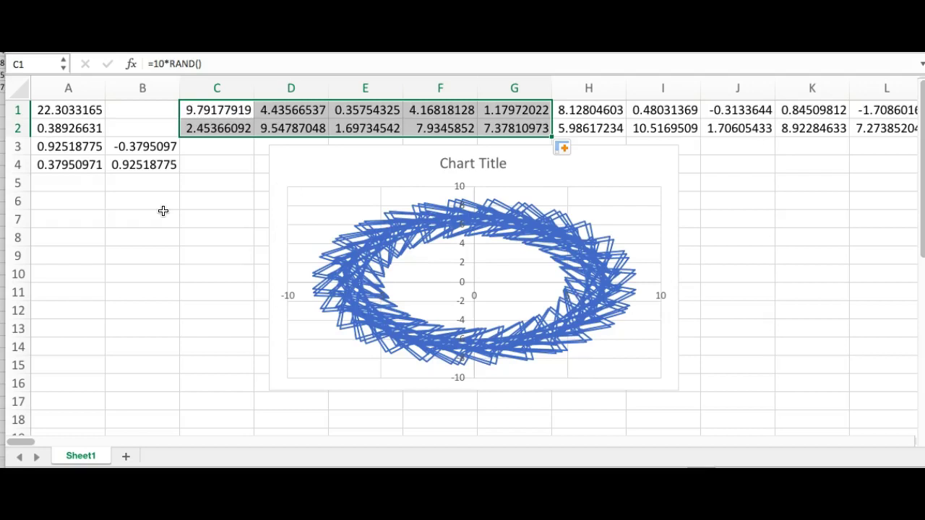
pyautogui.press('F9')
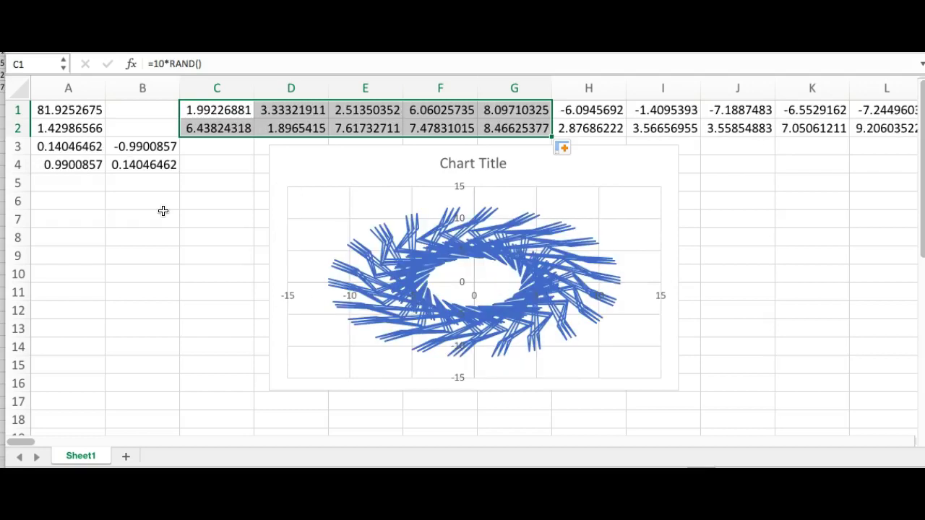
pyautogui.press('F9')
pyautogui.press('F9')
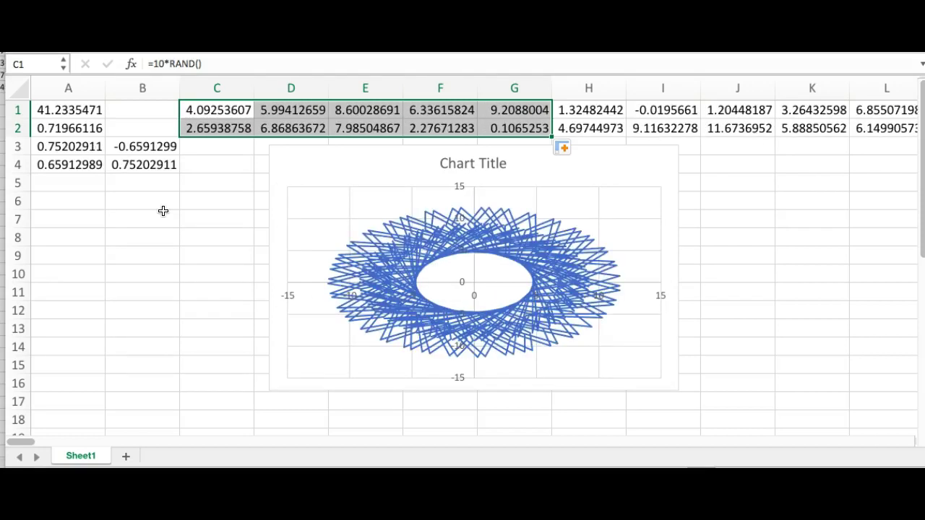
pyautogui.press('F9')
pyautogui.press('F9')
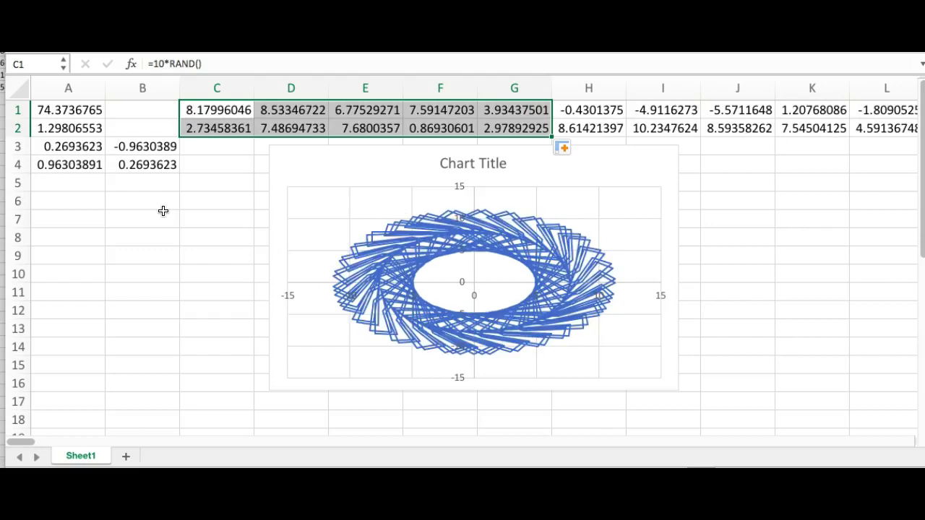
pyautogui.press('F9')
pyautogui.press('F9')
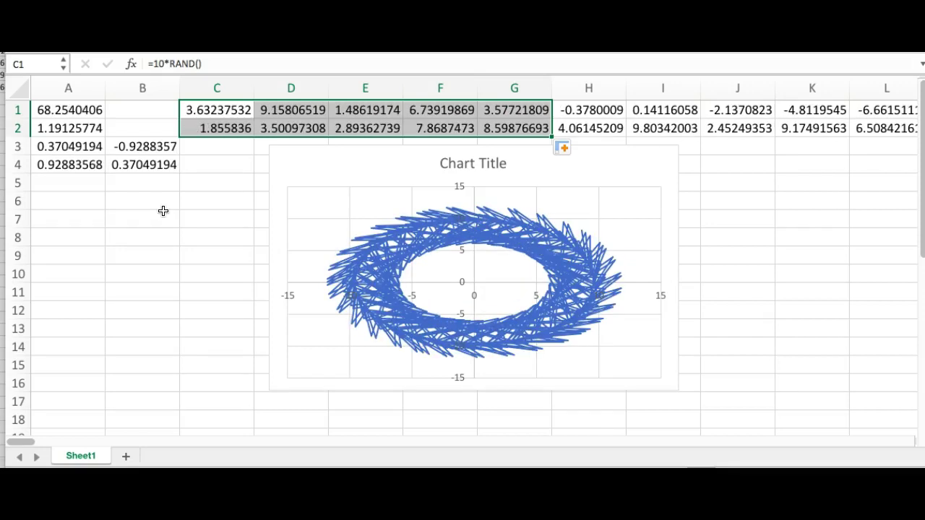
pyautogui.press('F9')
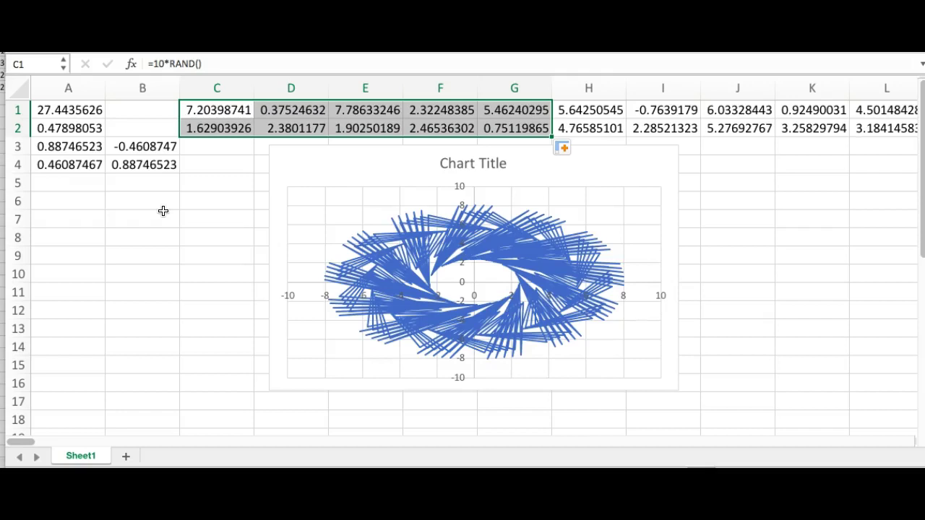
pyautogui.press('F9')
pyautogui.press('F9')
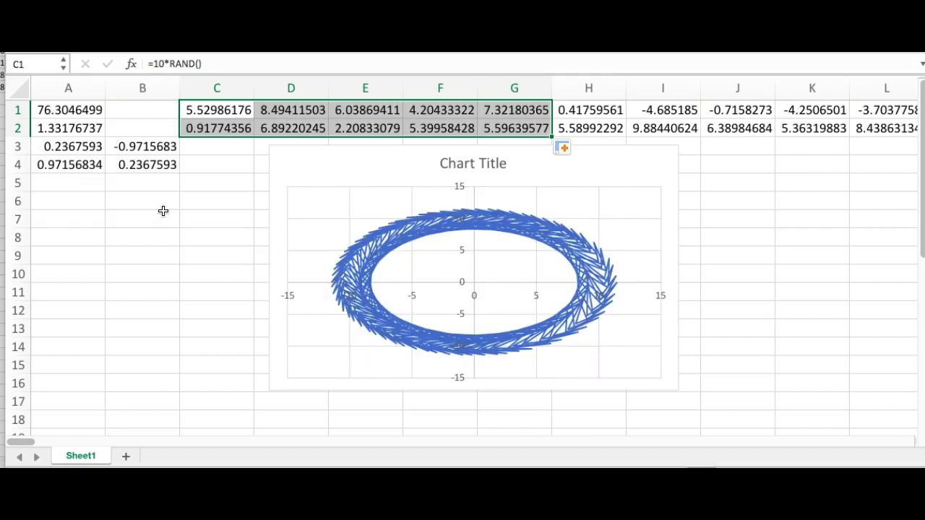
pyautogui.press('F9')
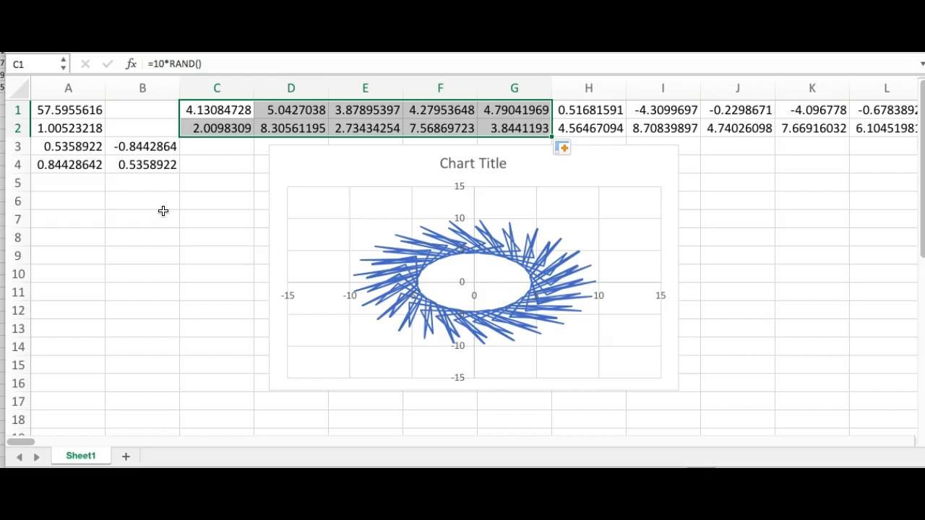
pyautogui.moveTo(526, 264)
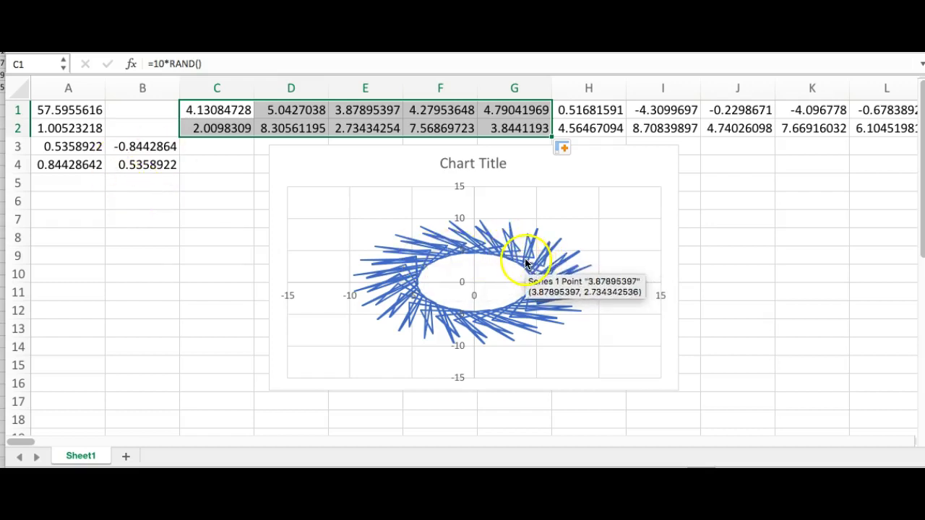